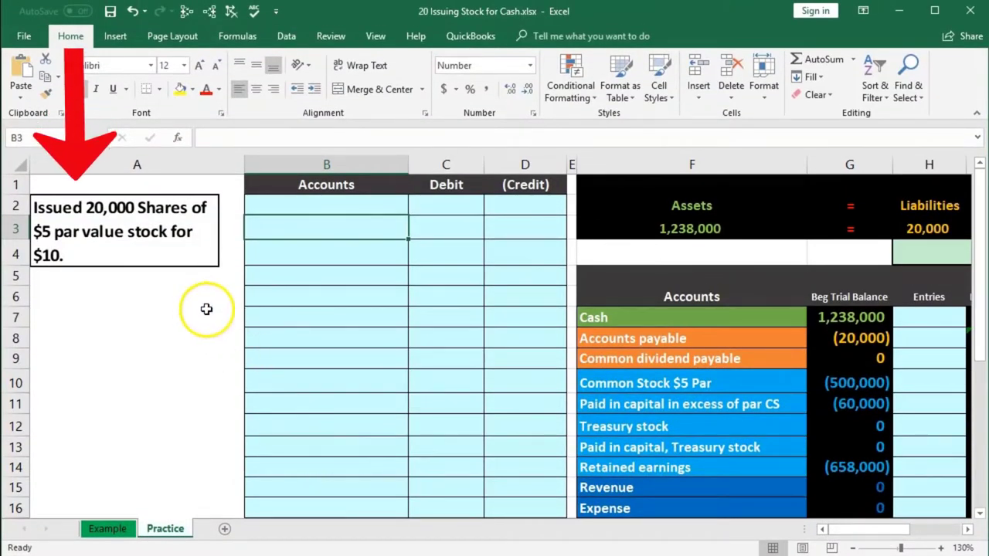
# Examine the journal entry area and the trial balance's beginning, entries and ending columns on the Practice sheet.
pyautogui.click(343, 306)
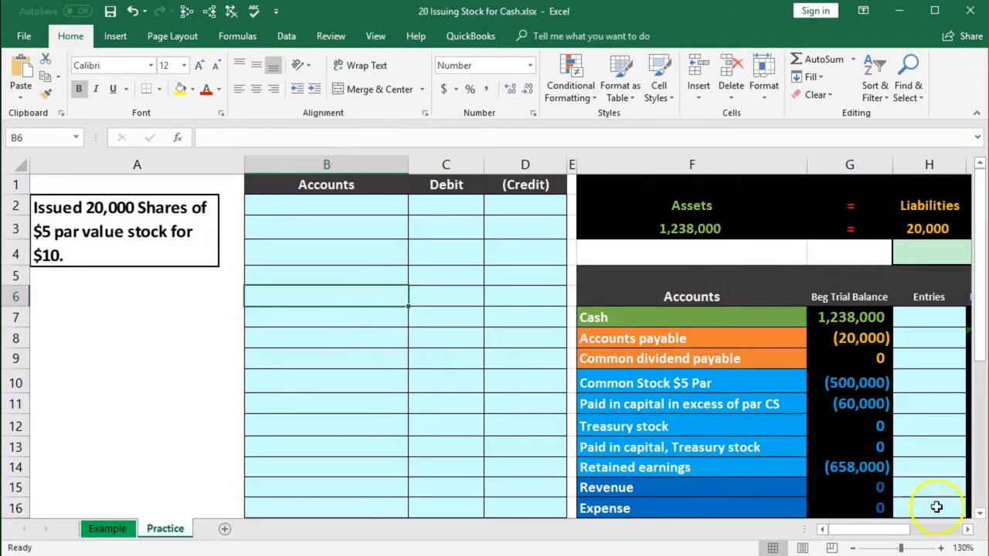
pyautogui.click(967, 530)
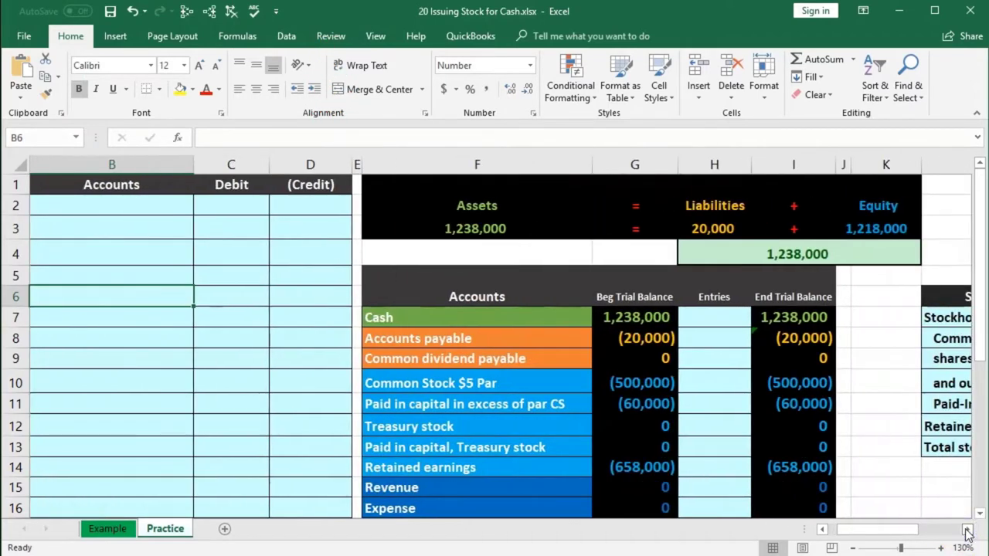
pyautogui.click(721, 347)
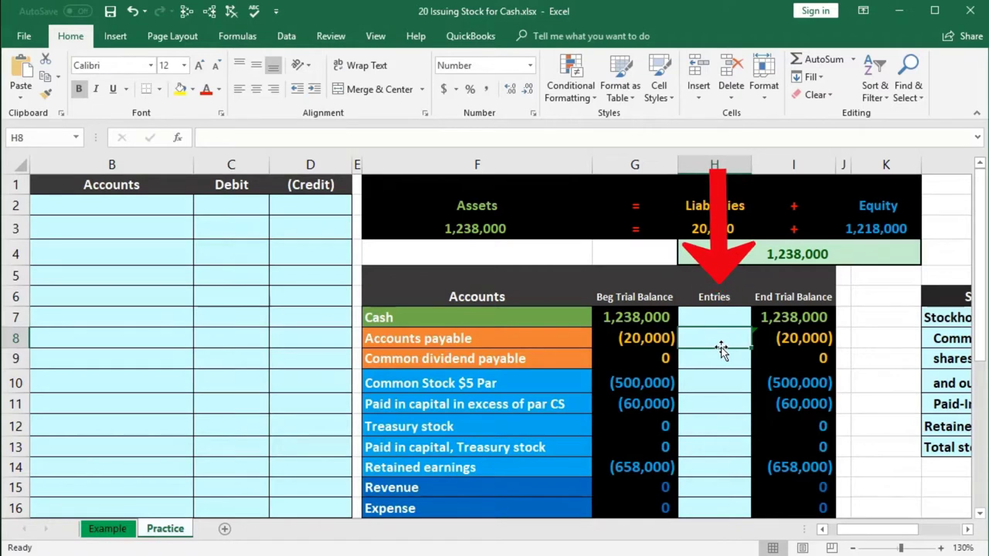
pyautogui.click(672, 304)
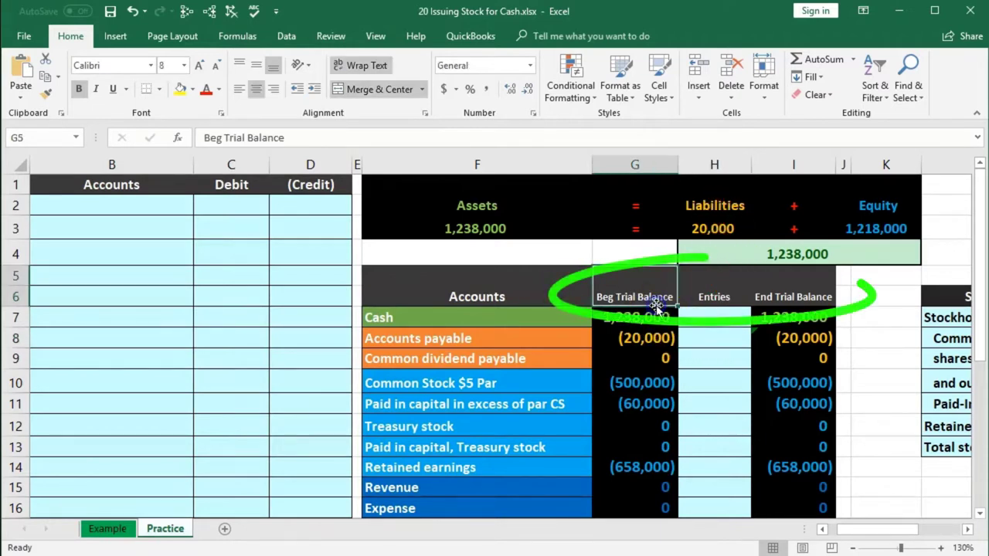
pyautogui.click(764, 303)
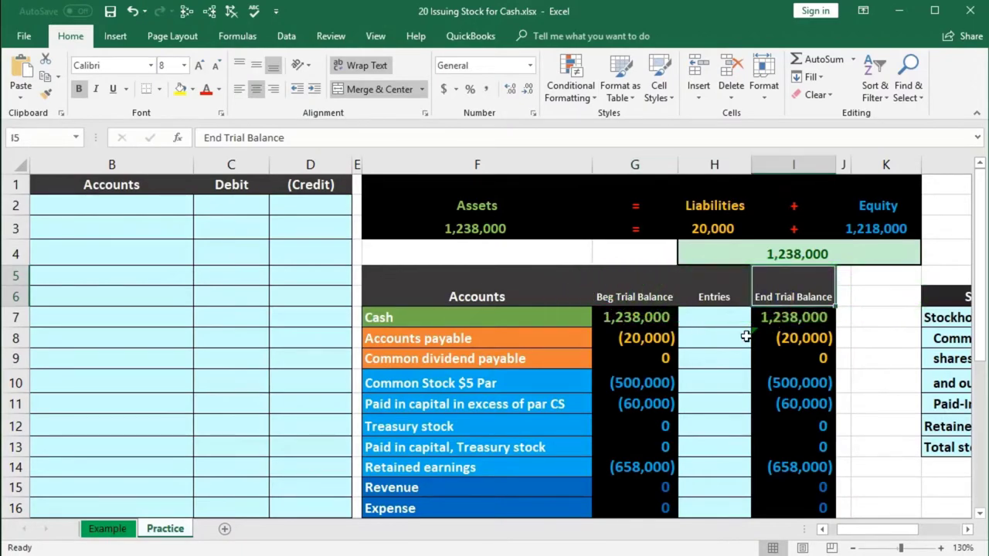
pyautogui.scroll(-1, 741, 334)
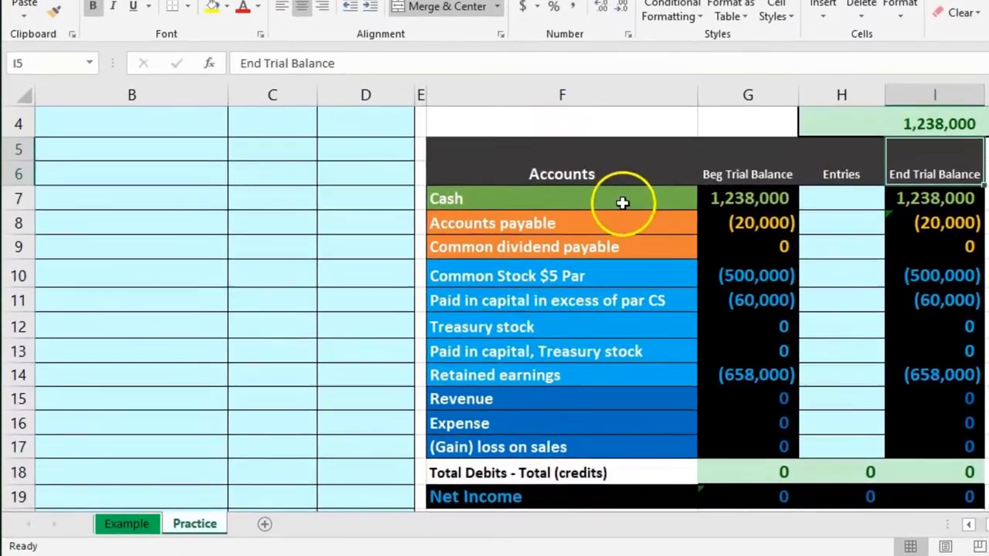
# Review the trial balance's account groups: assets, liabilities, equity, and the income accounts from Revenue through (Gain) loss on sales.
pyautogui.click(528, 258)
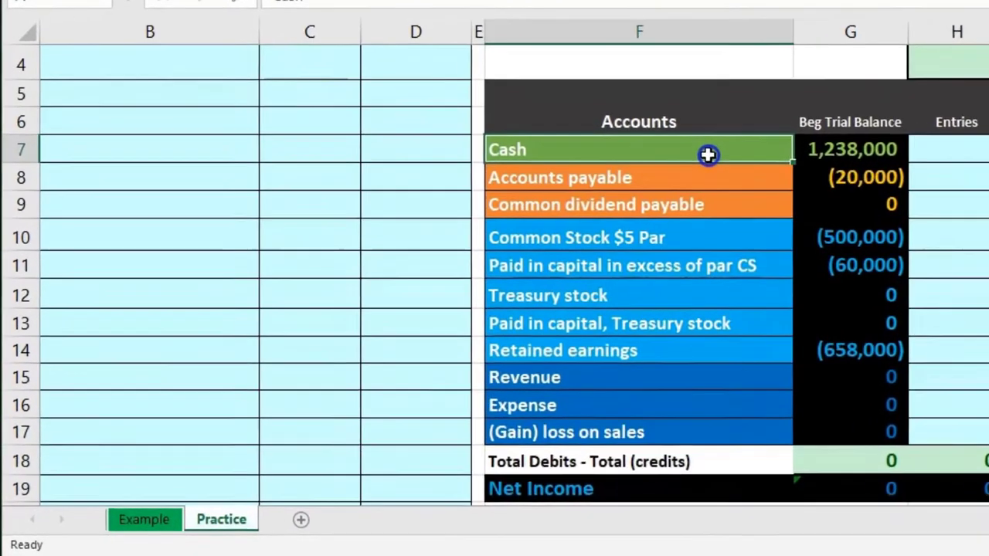
pyautogui.moveTo(732, 142); pyautogui.dragTo(717, 421)
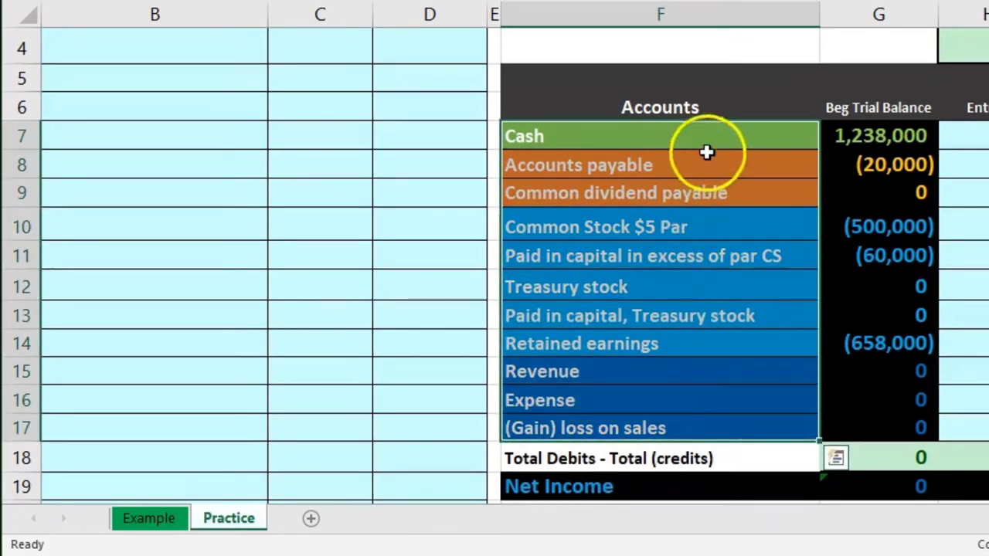
pyautogui.click(702, 137)
pyautogui.moveTo(697, 171); pyautogui.dragTo(692, 189)
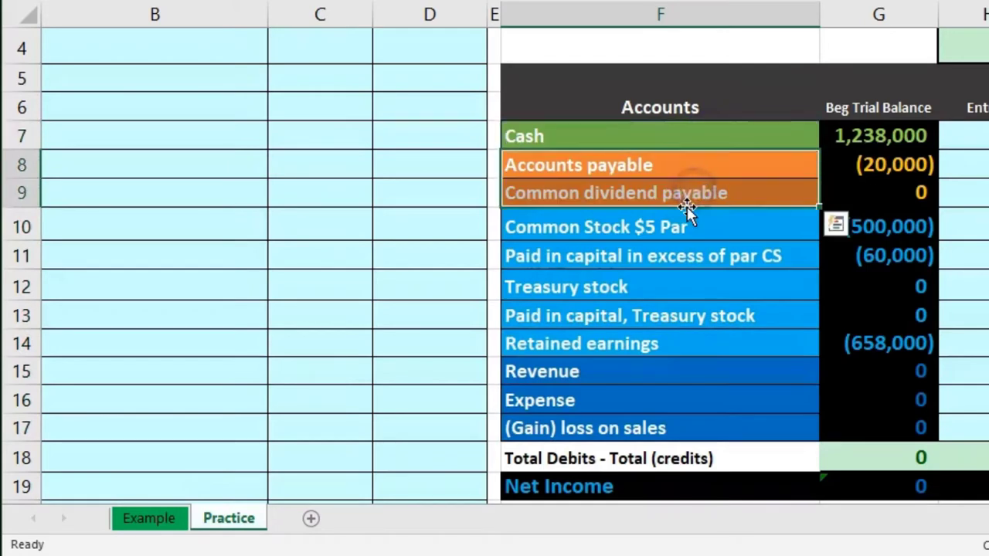
pyautogui.moveTo(687, 223); pyautogui.dragTo(689, 415)
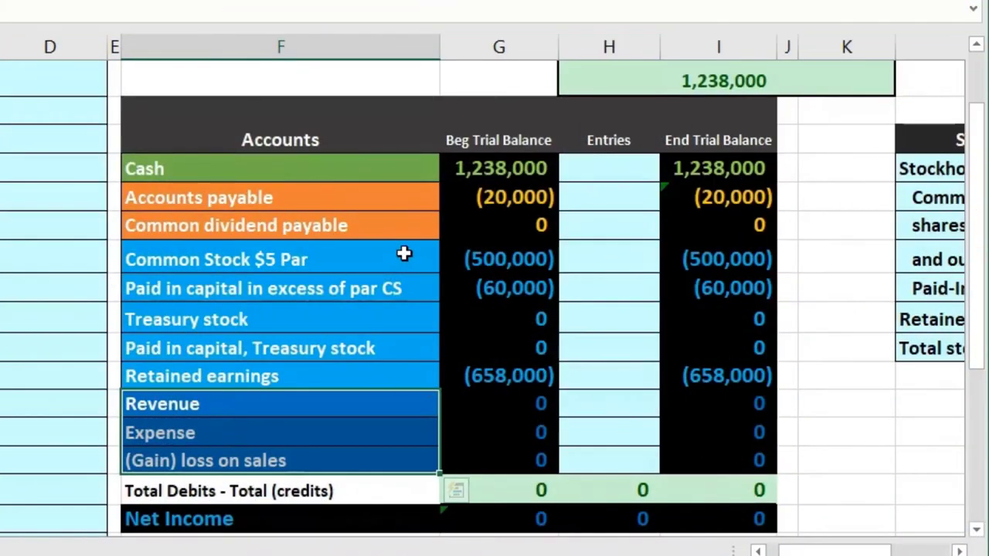
pyautogui.moveTo(404, 255); pyautogui.dragTo(394, 370)
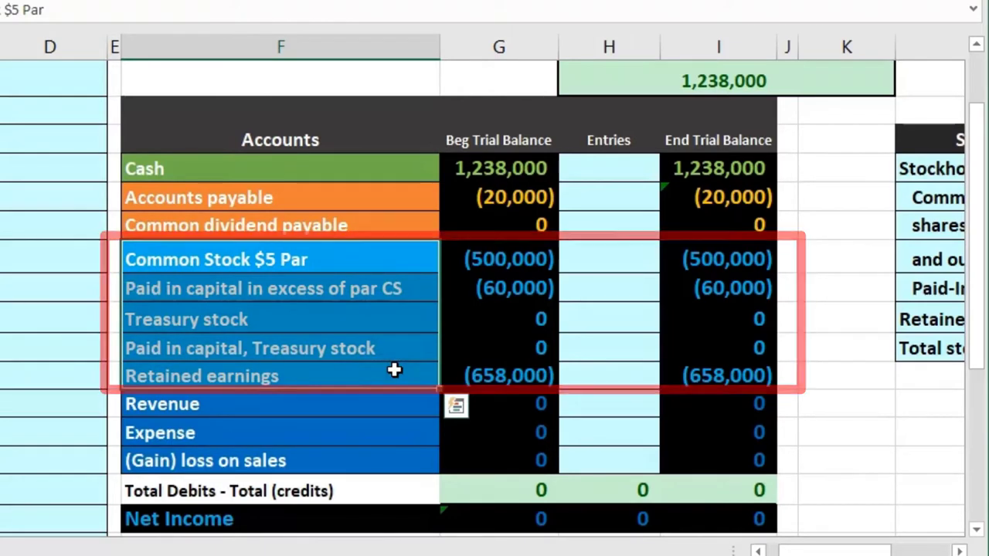
pyautogui.moveTo(394, 370); pyautogui.dragTo(363, 264)
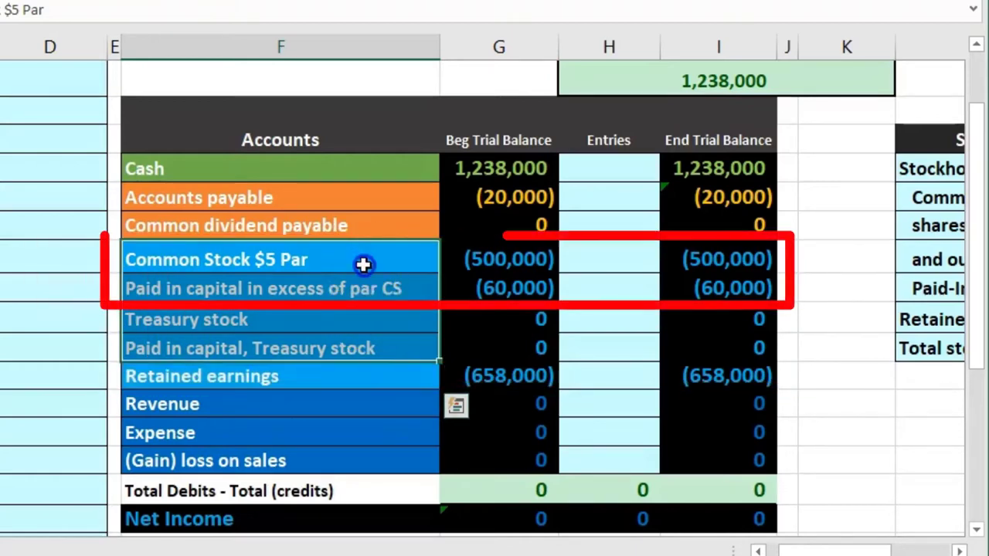
pyautogui.click(360, 372)
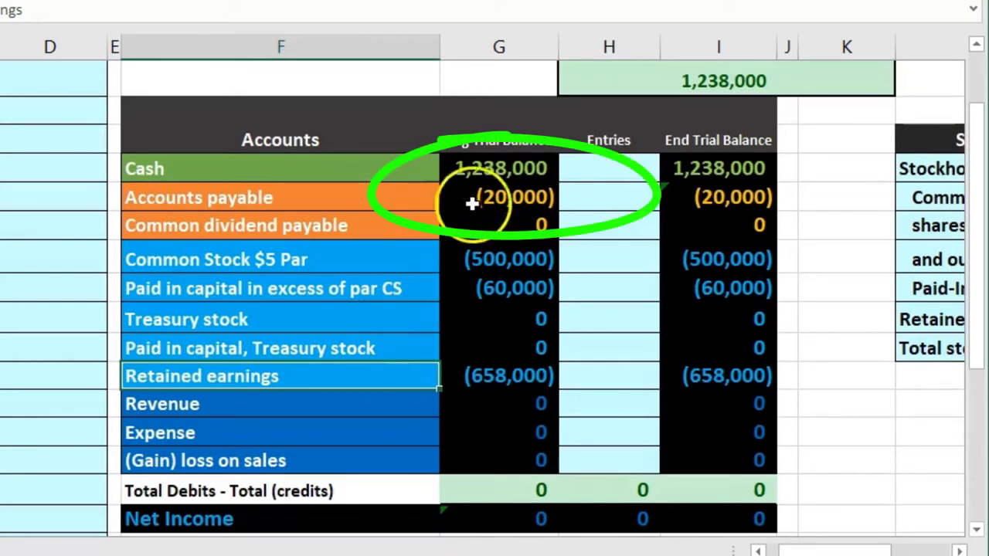
# Compare the beginning balances of Cash and Accounts payable, and inspect the formulas behind the beginning Total Debits - Total (credits) and Net Income.
pyautogui.click(479, 173)
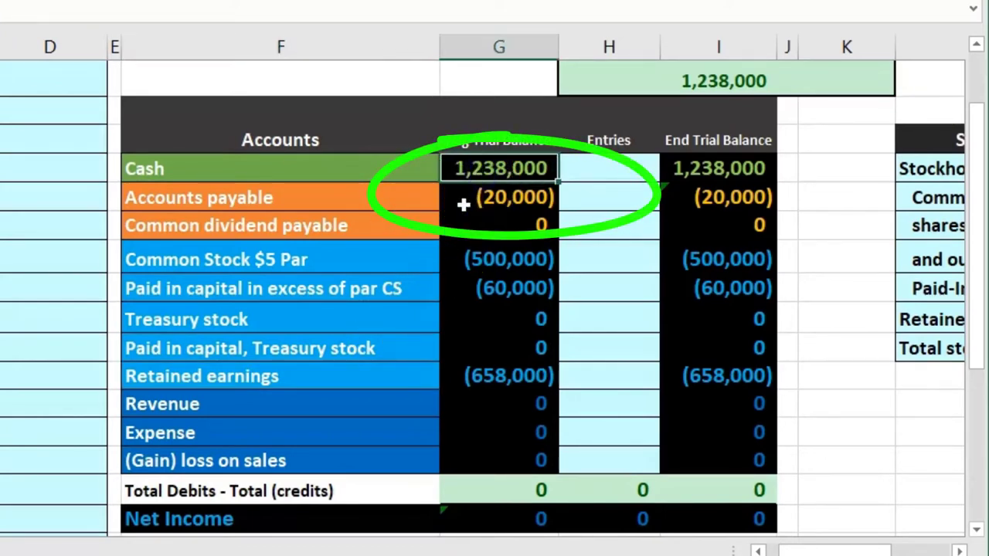
pyautogui.click(463, 204)
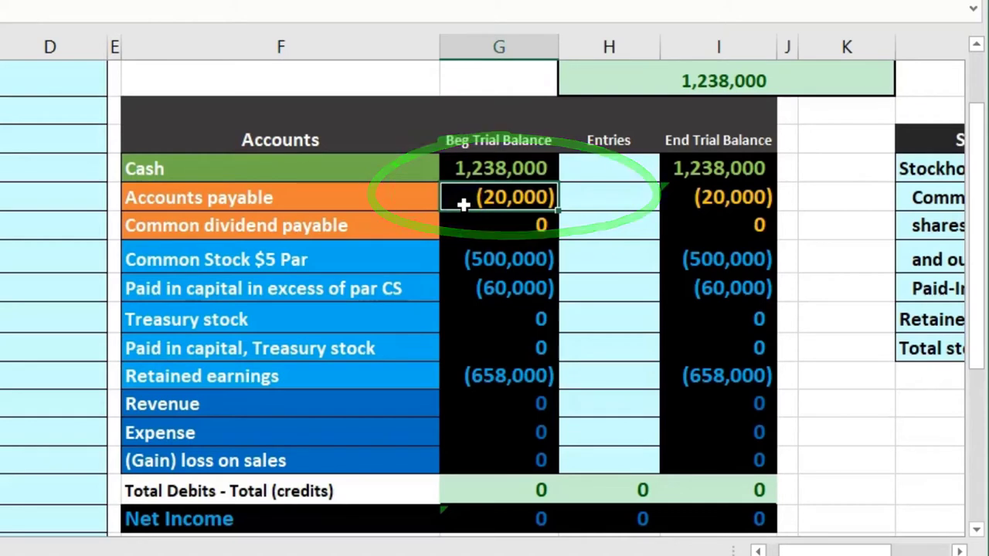
pyautogui.click(467, 169)
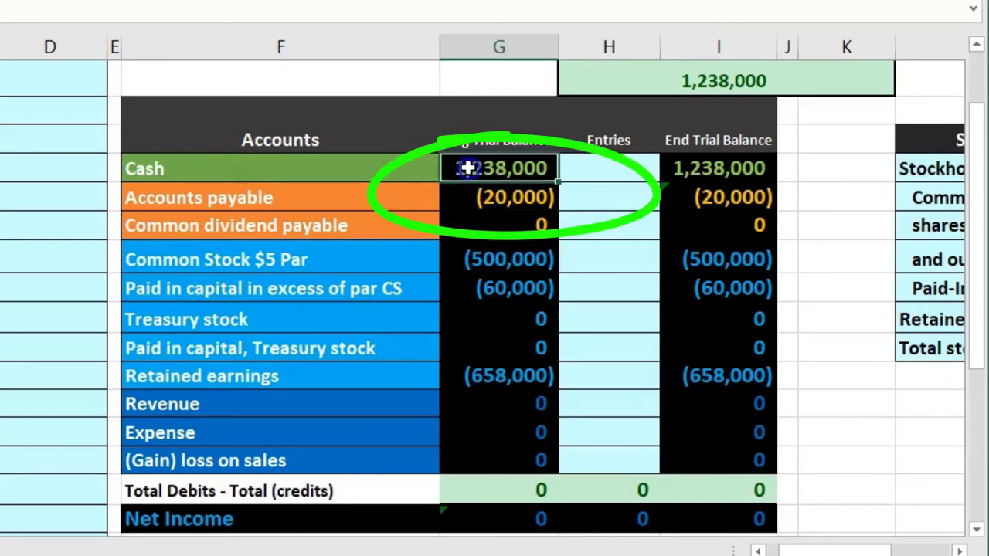
pyautogui.click(455, 193)
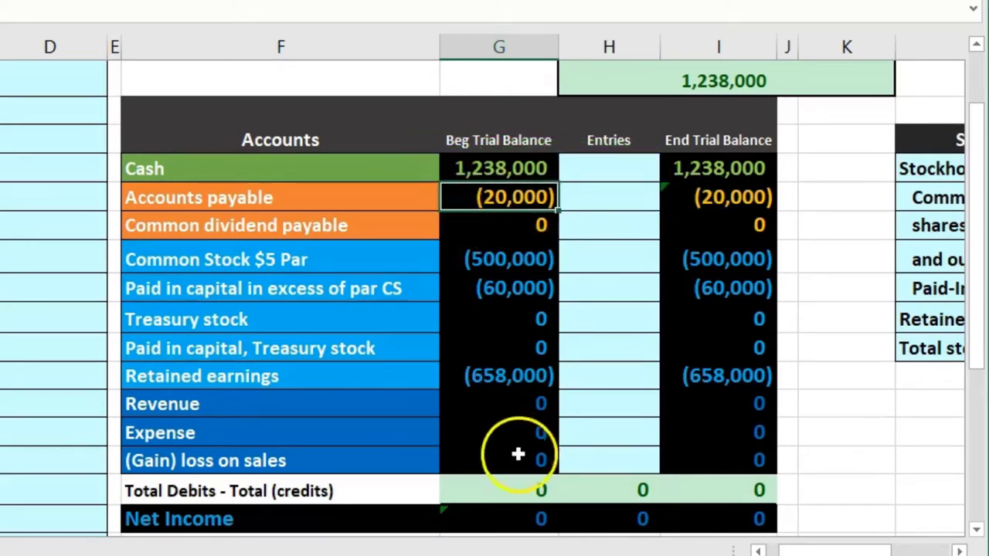
pyautogui.press('Down')
pyautogui.press('Down')
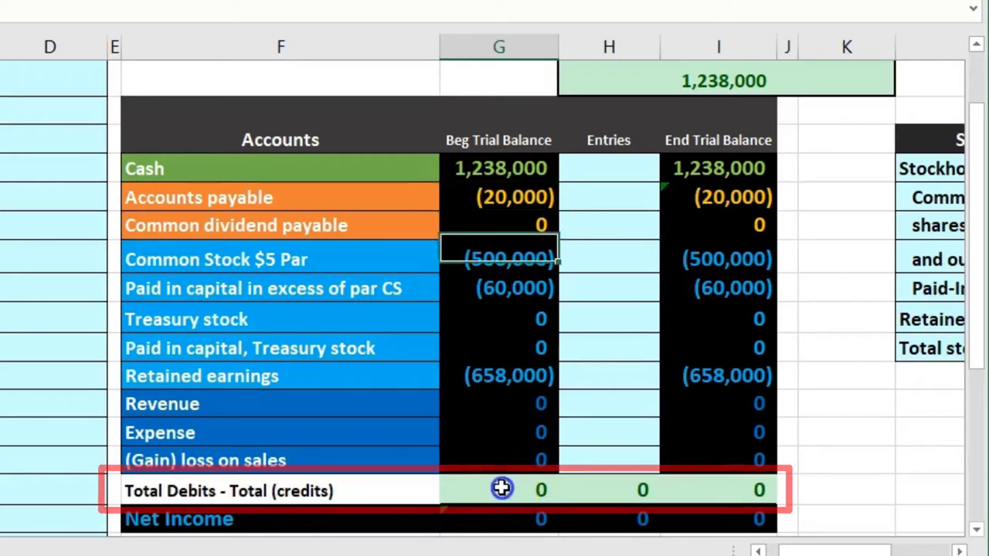
pyautogui.doubleClick(502, 488)
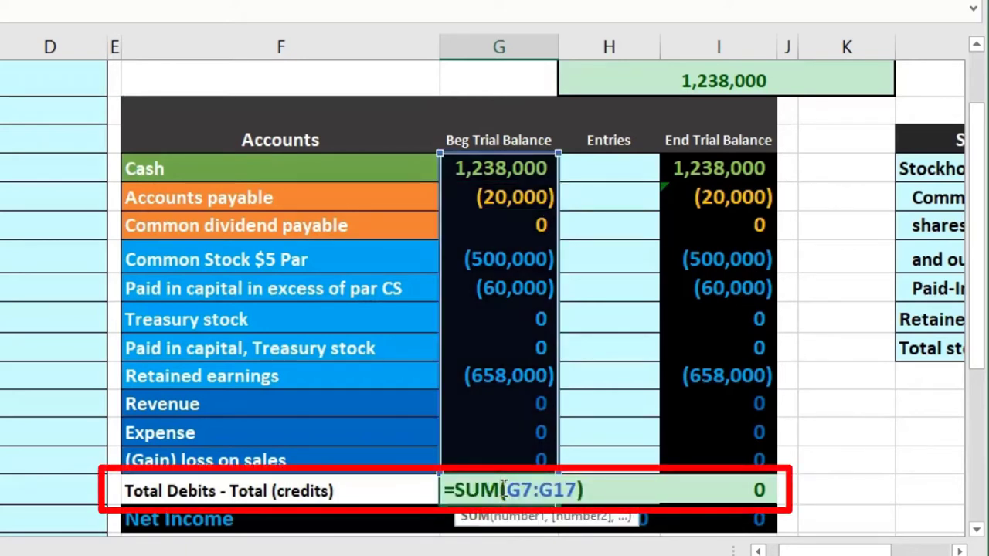
pyautogui.press('Return')
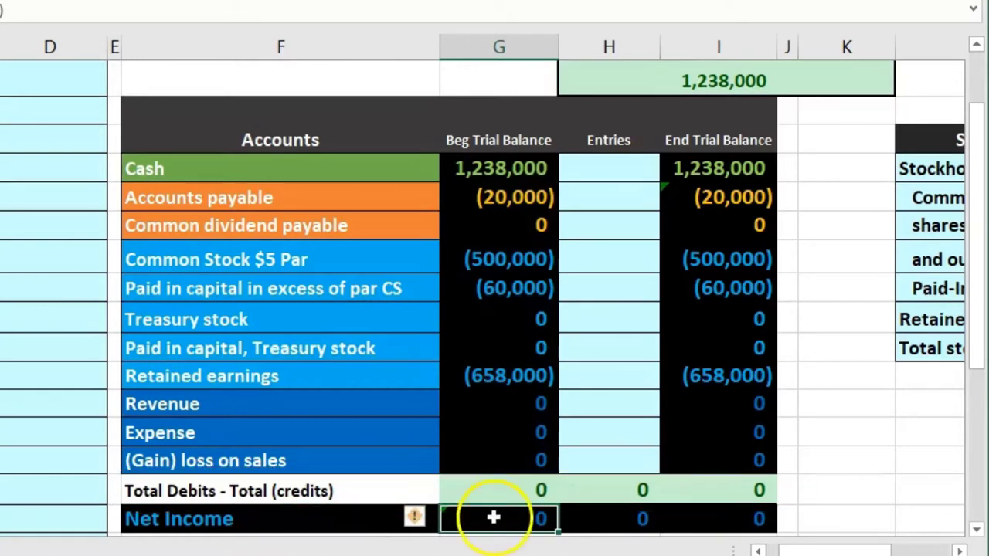
pyautogui.doubleClick(493, 518)
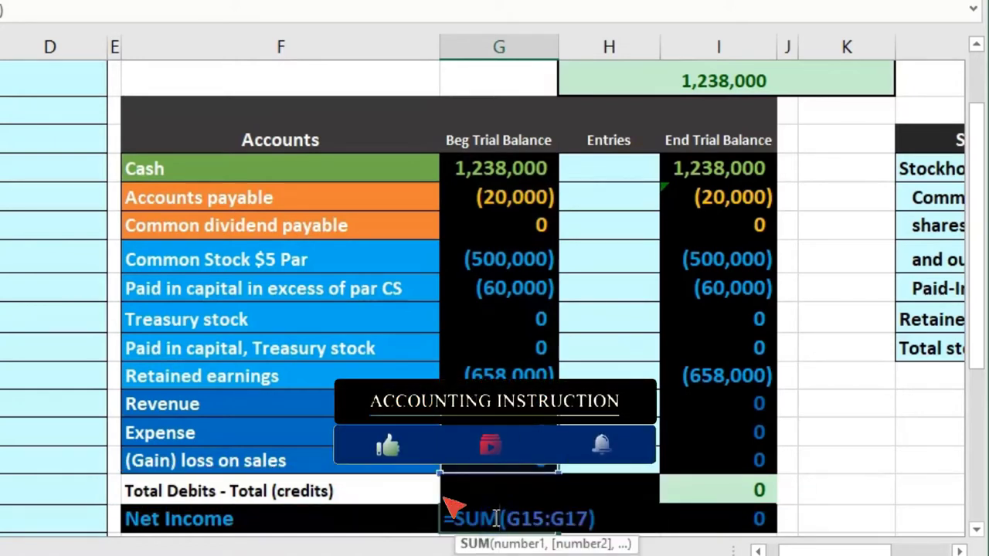
pyautogui.press('Return')
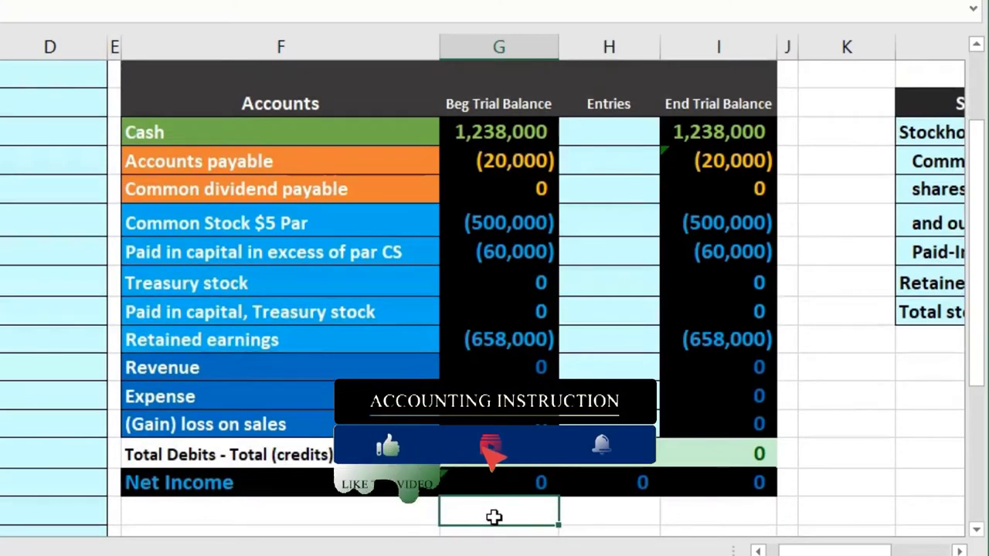
# Copy the Cash account name from F7 and paste it as values into the first Accounts line of the journal, B2.
pyautogui.moveTo(776, 548); pyautogui.dragTo(764, 548)
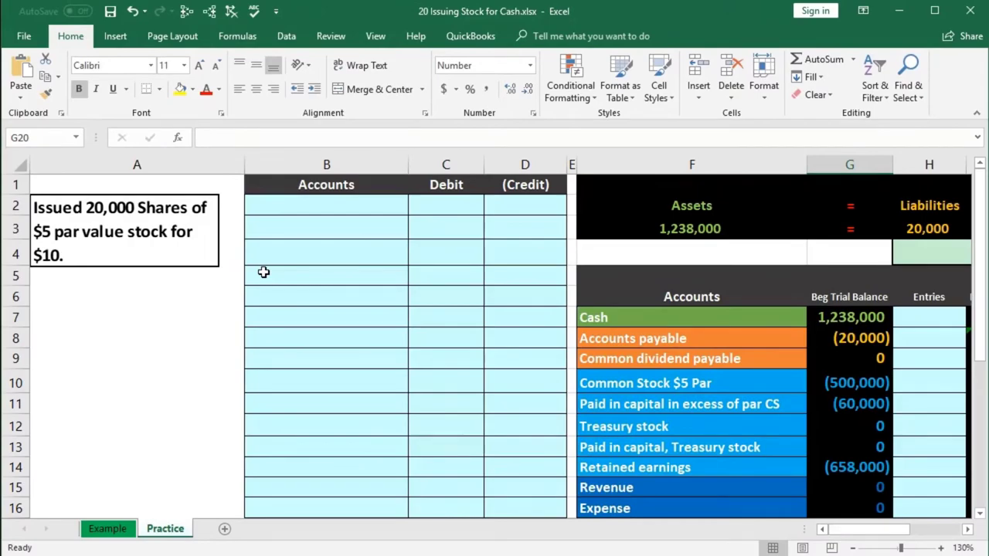
pyautogui.click(442, 381)
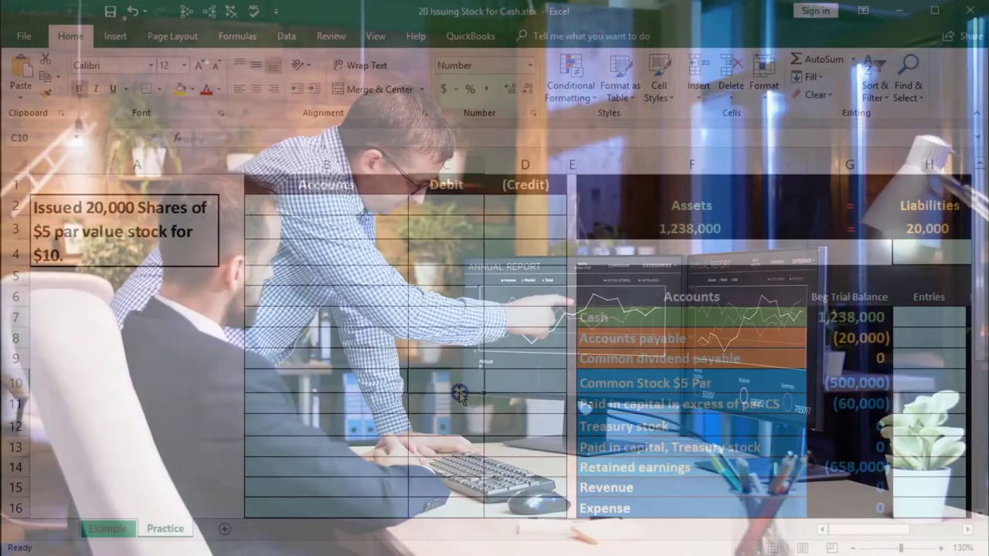
pyautogui.scroll(-1, 461, 392)
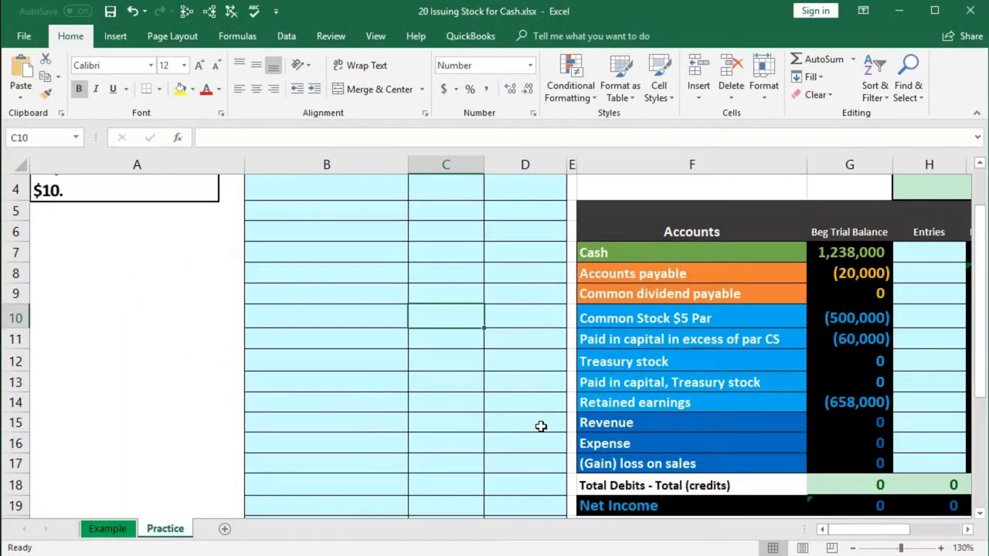
pyautogui.scroll(1, 540, 426)
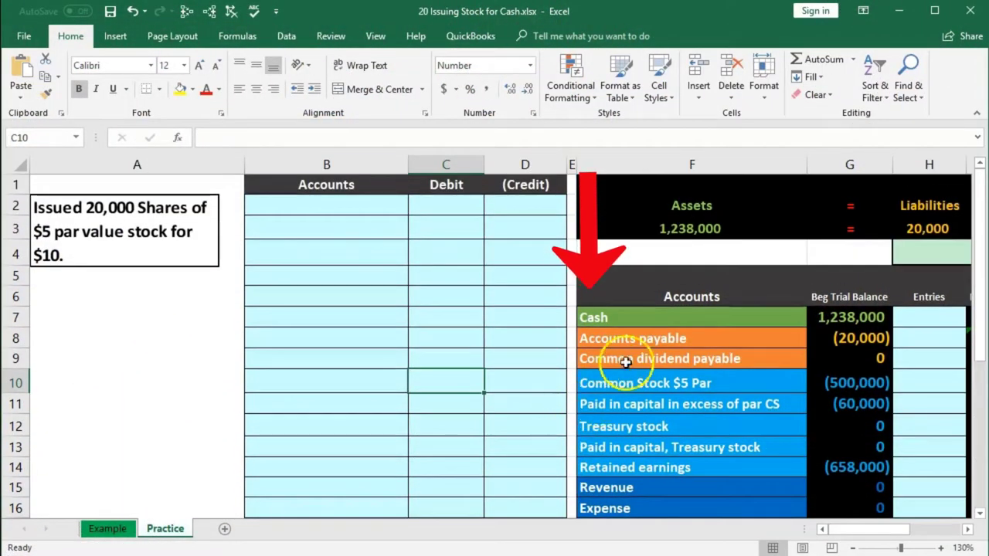
pyautogui.click(755, 317)
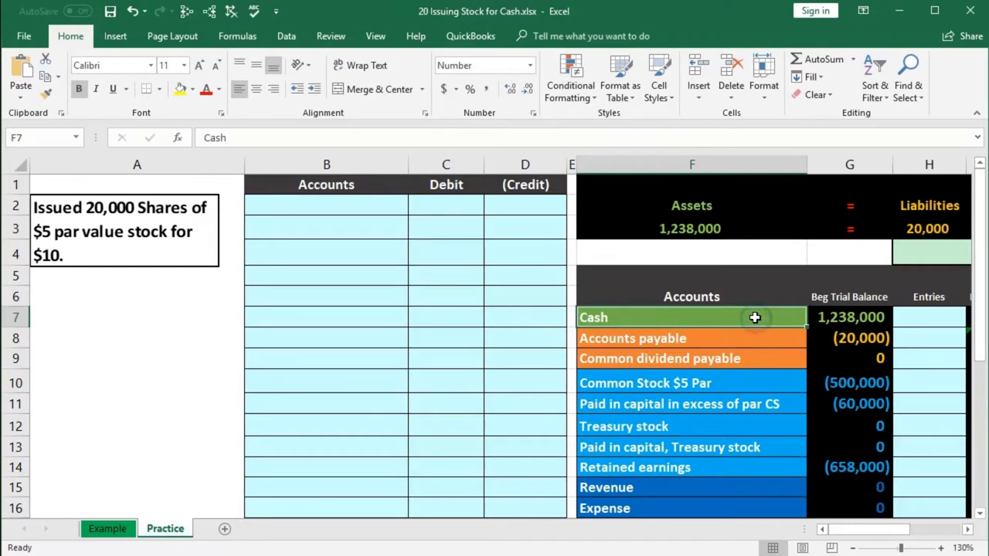
pyautogui.rightClick(740, 318)
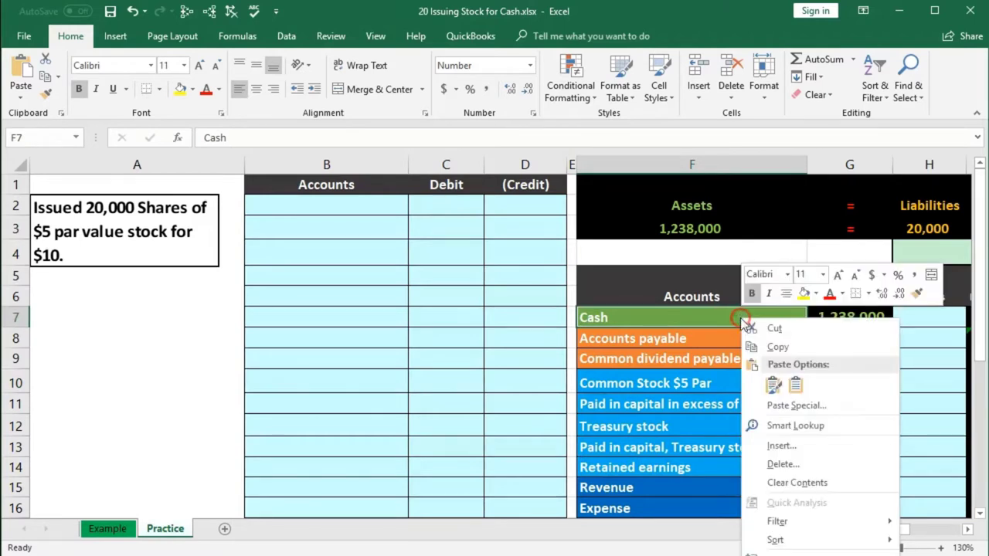
pyautogui.click(756, 342)
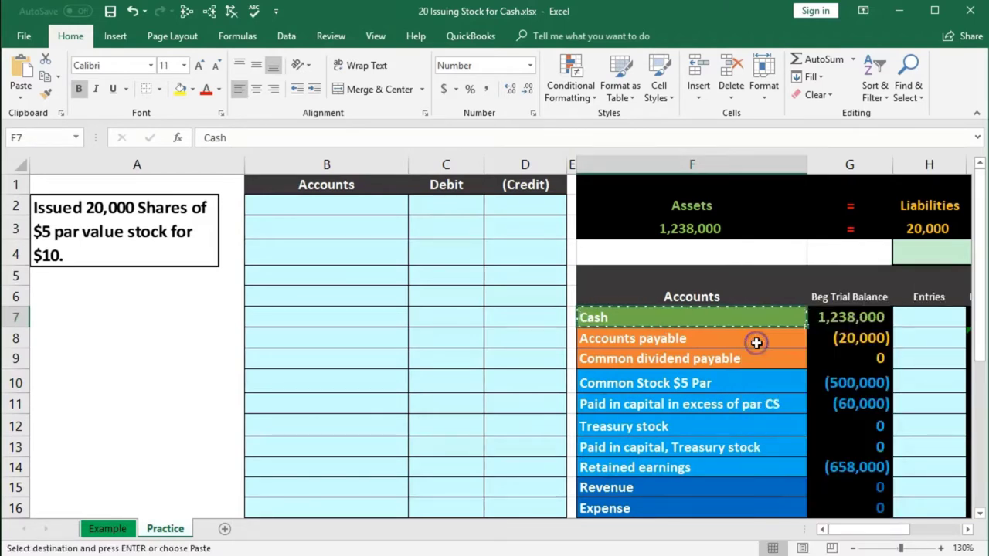
pyautogui.click(332, 204)
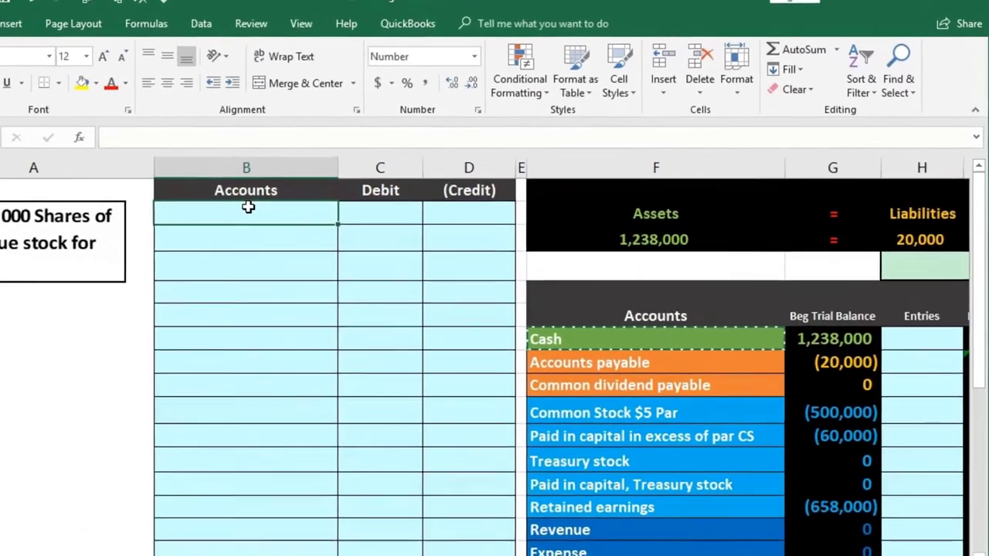
pyautogui.rightClick(248, 207)
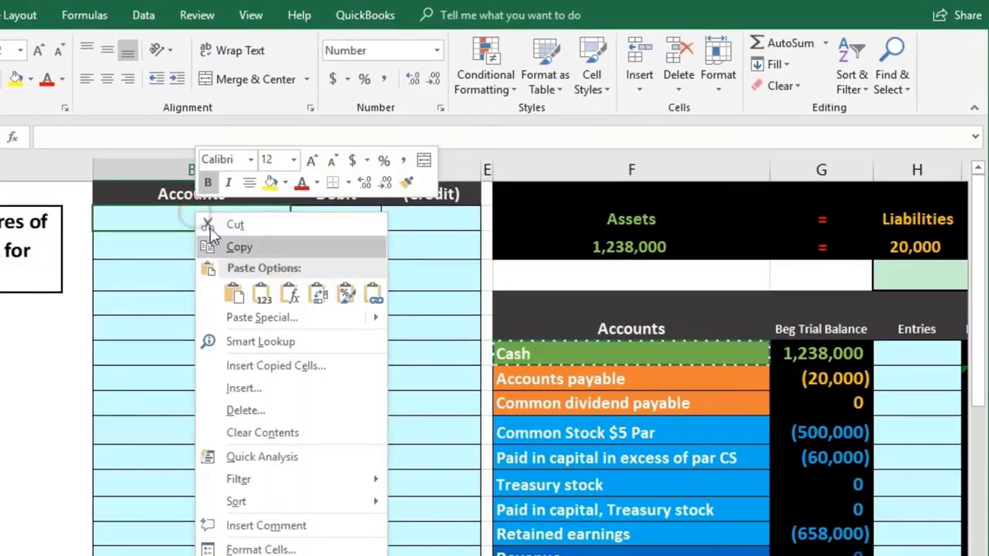
pyautogui.click(262, 294)
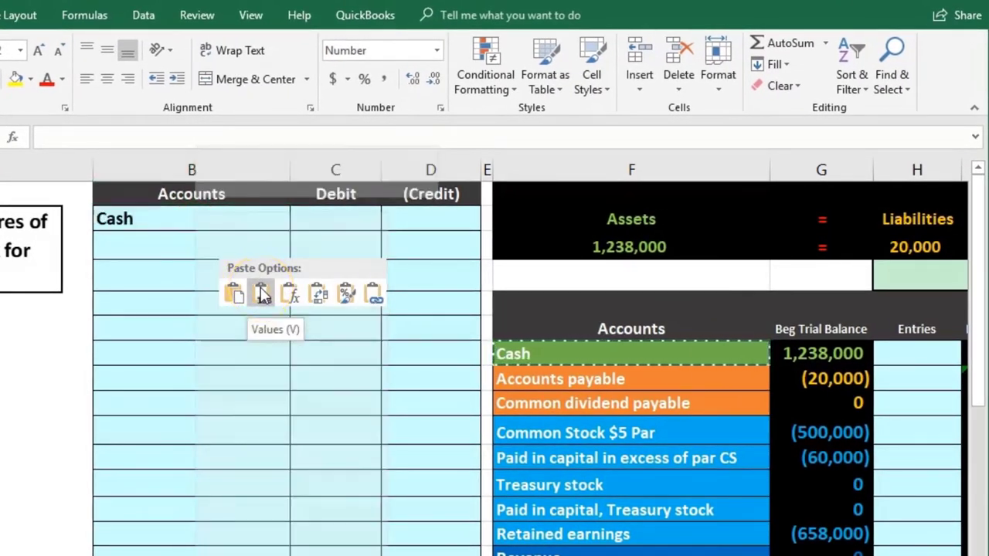
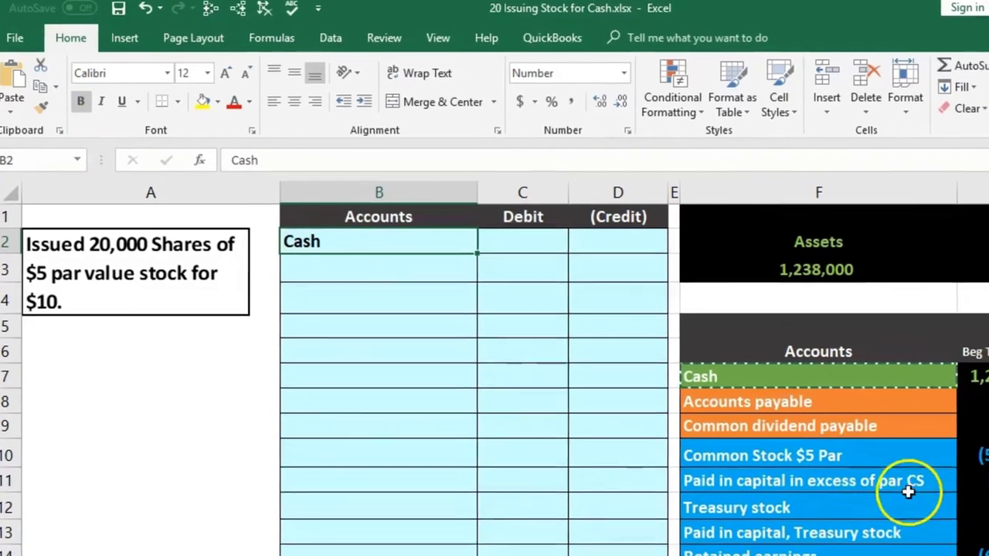
# Multiply 20,000 by 10 in the Calculator, and enter the Cash debit in C2 as =20000*10.
pyautogui.click(931, 415)
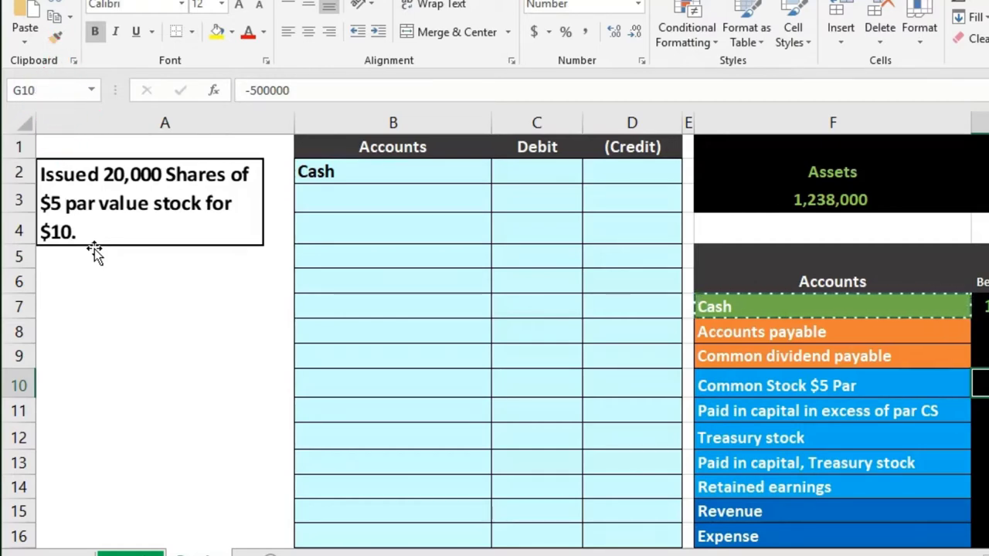
pyautogui.click(536, 171)
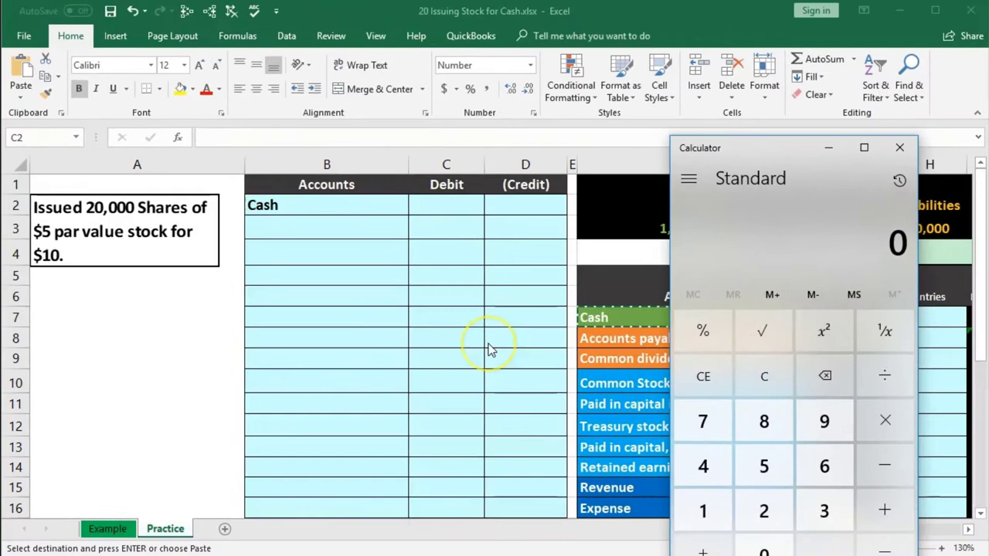
pyautogui.write('20')
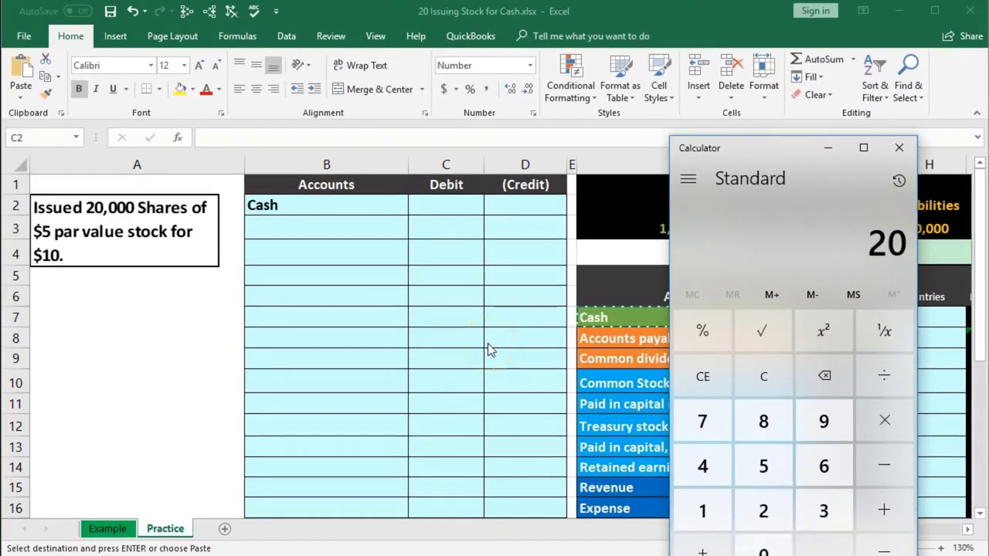
pyautogui.write('000')
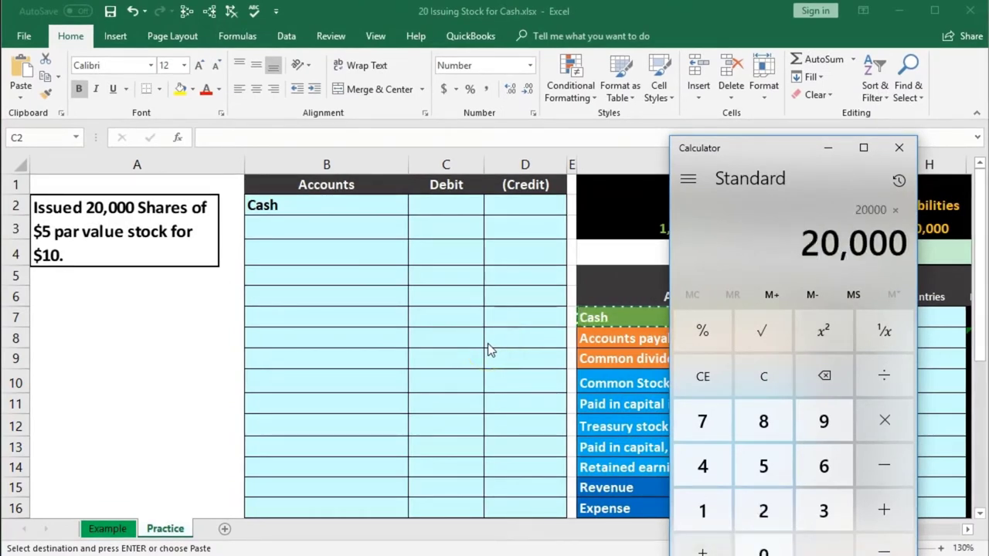
pyautogui.write('*10')
pyautogui.press('Return')
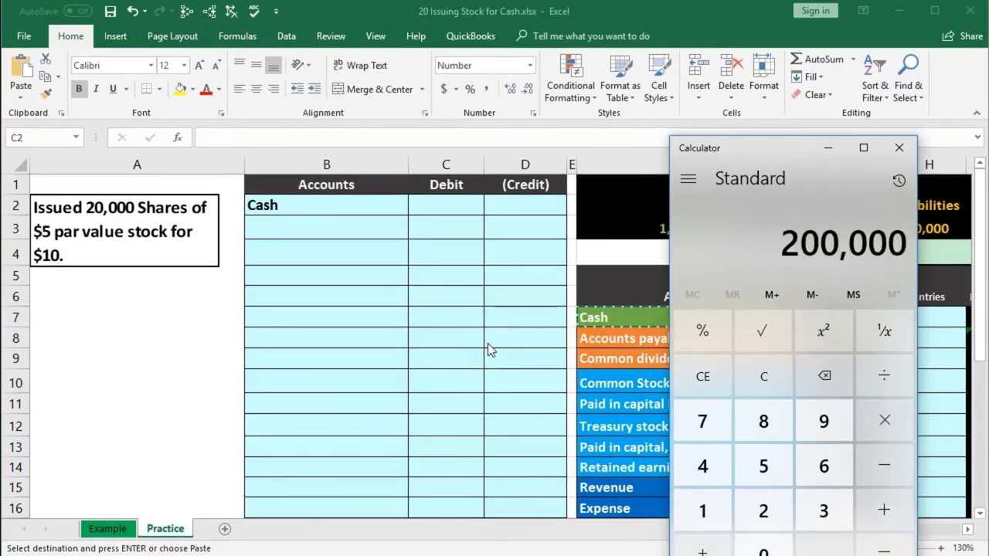
pyautogui.click(898, 147)
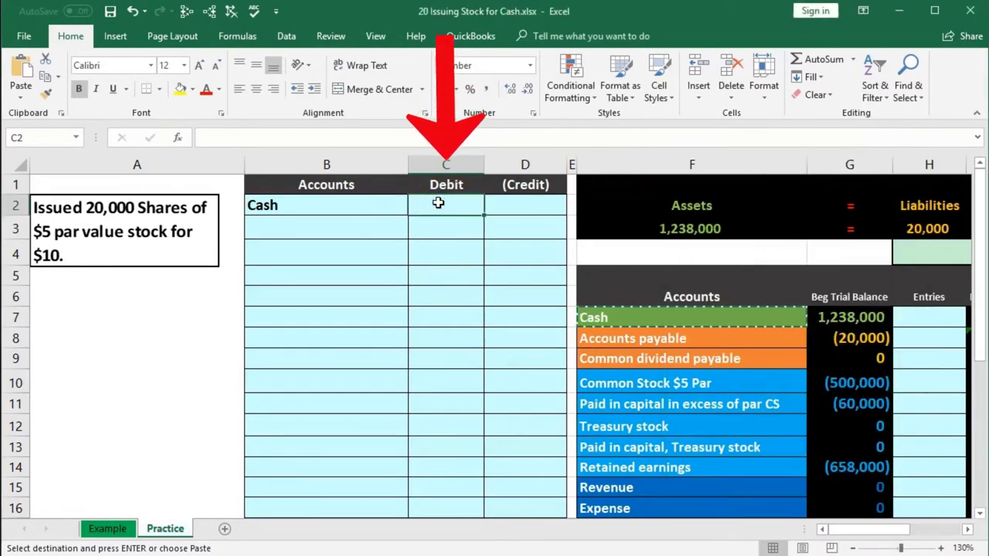
pyautogui.write('=20000*')
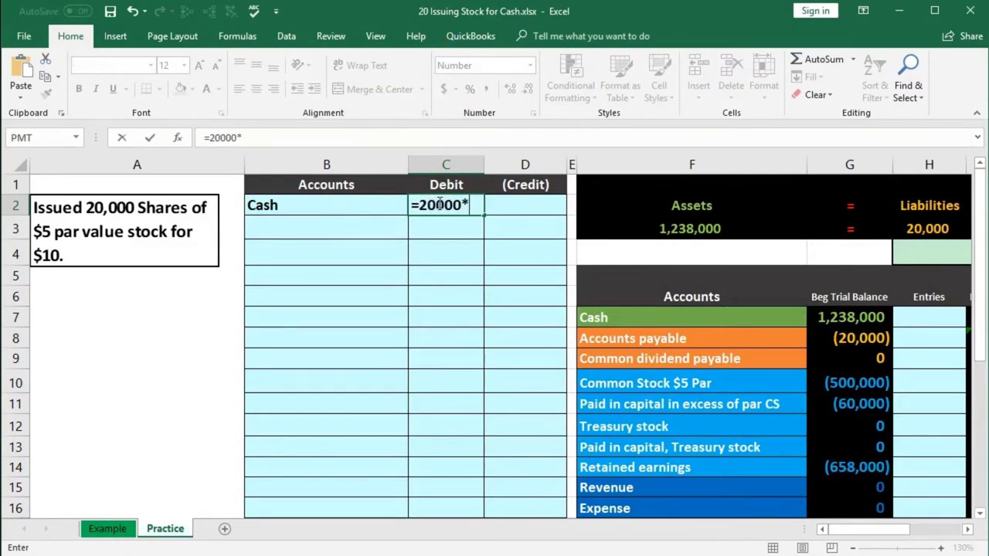
pyautogui.write('10')
pyautogui.press('Return')
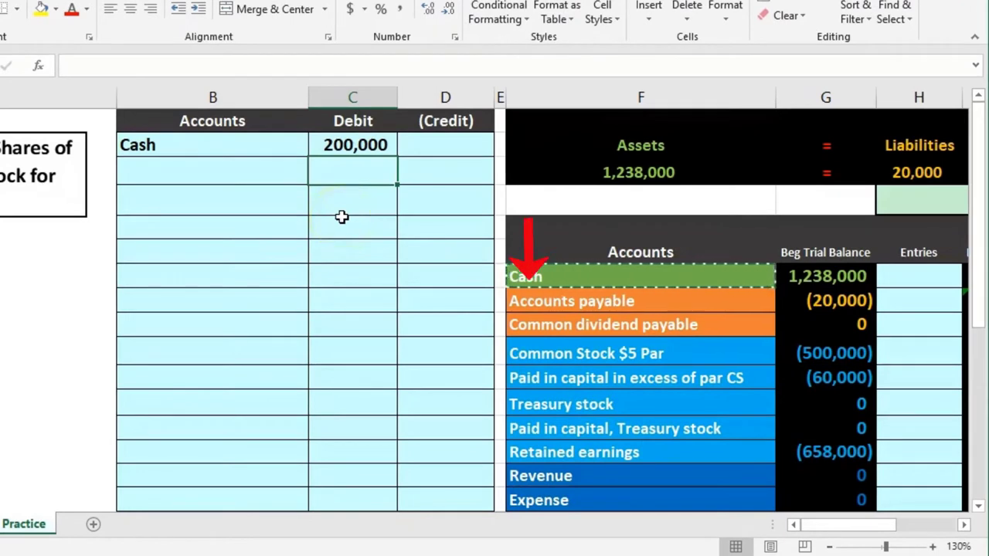
# Copy the Common Stock $5 Par account name from F10 and paste it as values into the journal's second Accounts line, B3.
pyautogui.click(580, 350)
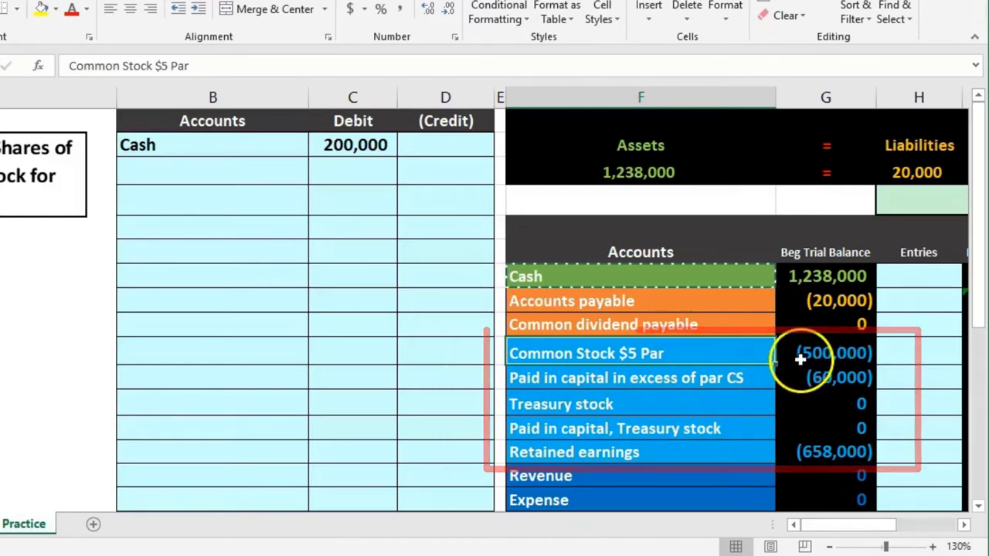
pyautogui.moveTo(800, 357); pyautogui.dragTo(784, 446)
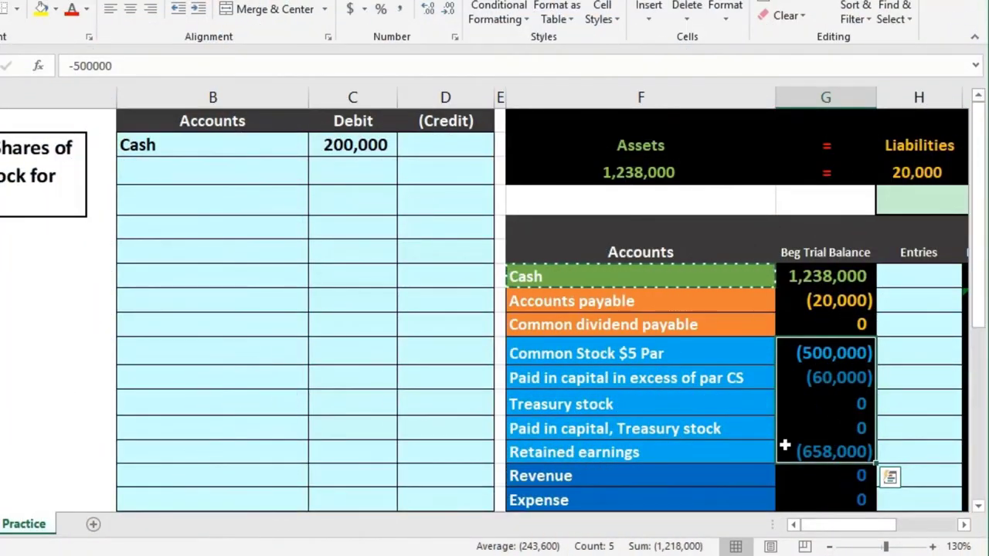
pyautogui.click(678, 354)
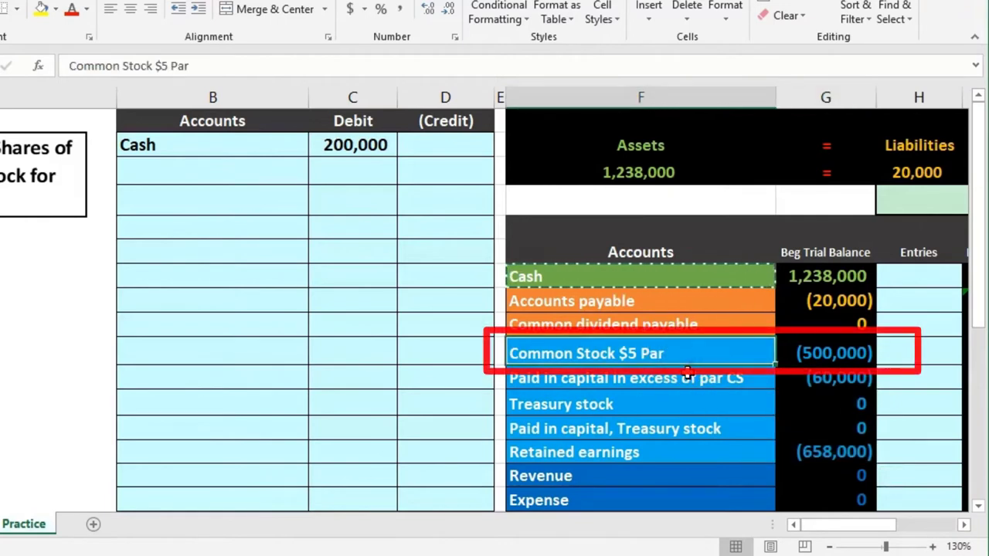
pyautogui.click(806, 353)
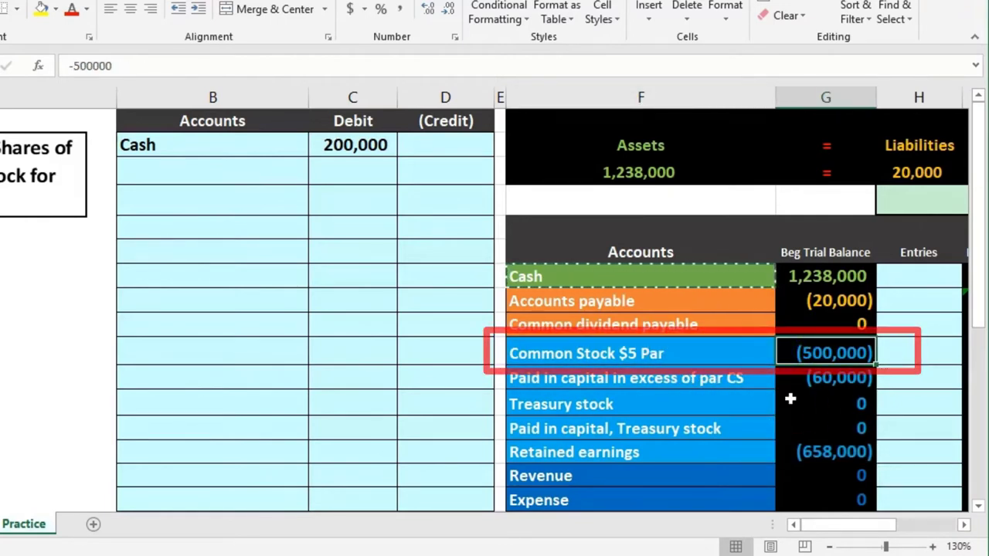
pyautogui.click(696, 352)
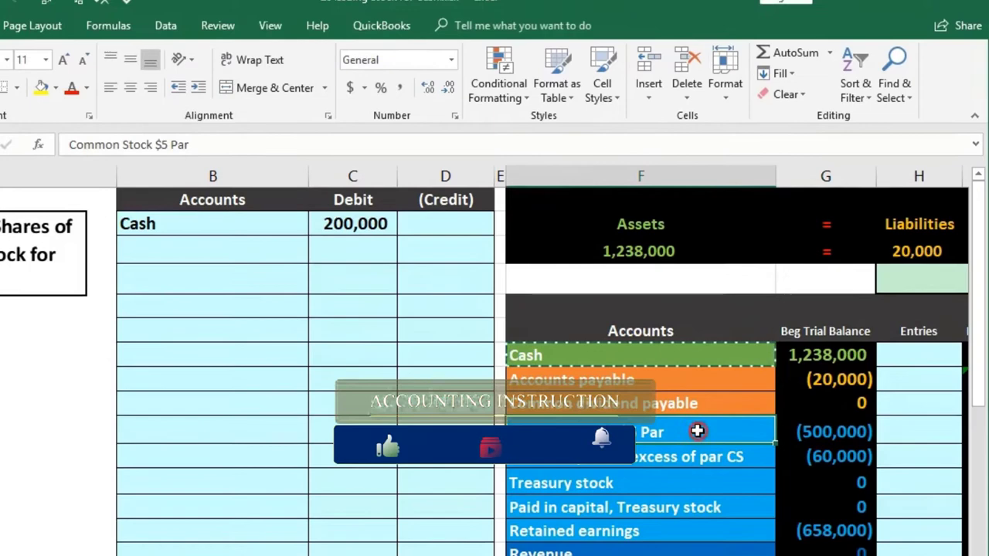
pyautogui.rightClick(697, 353)
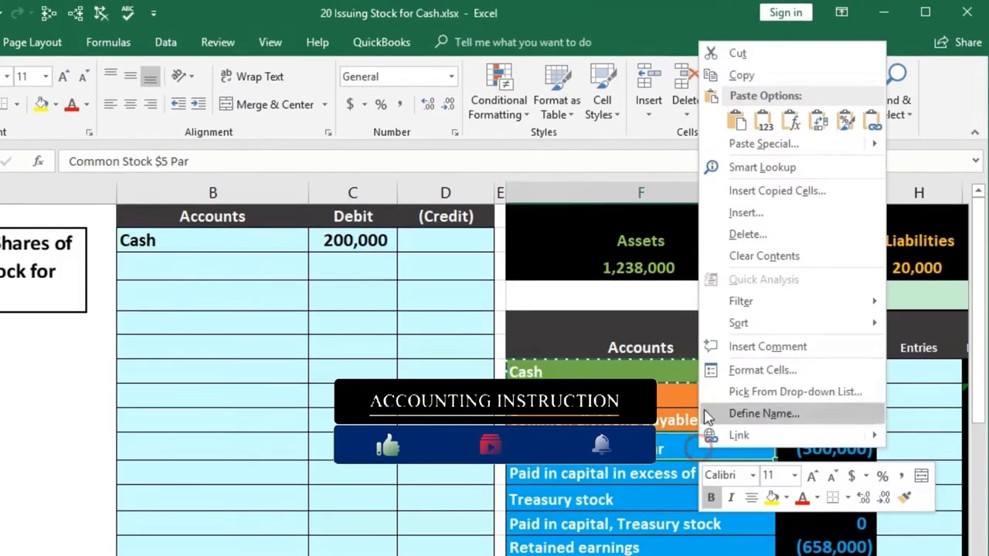
pyautogui.click(741, 75)
pyautogui.click(224, 268)
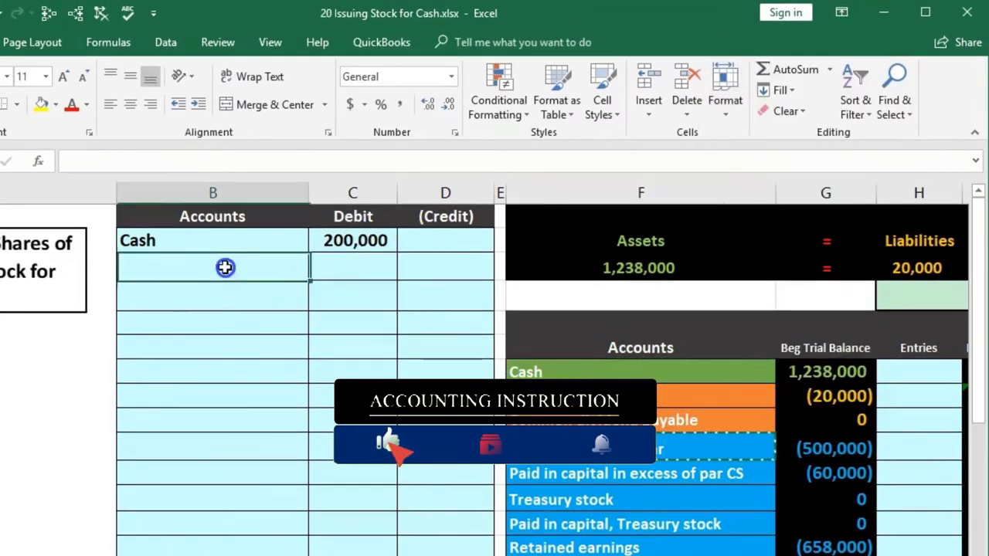
pyautogui.rightClick(225, 268)
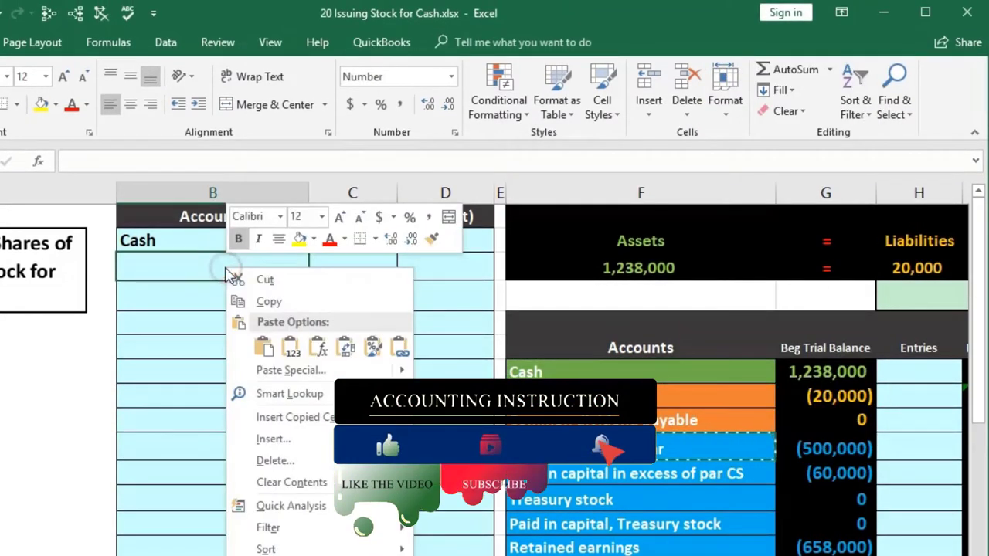
pyautogui.click(289, 347)
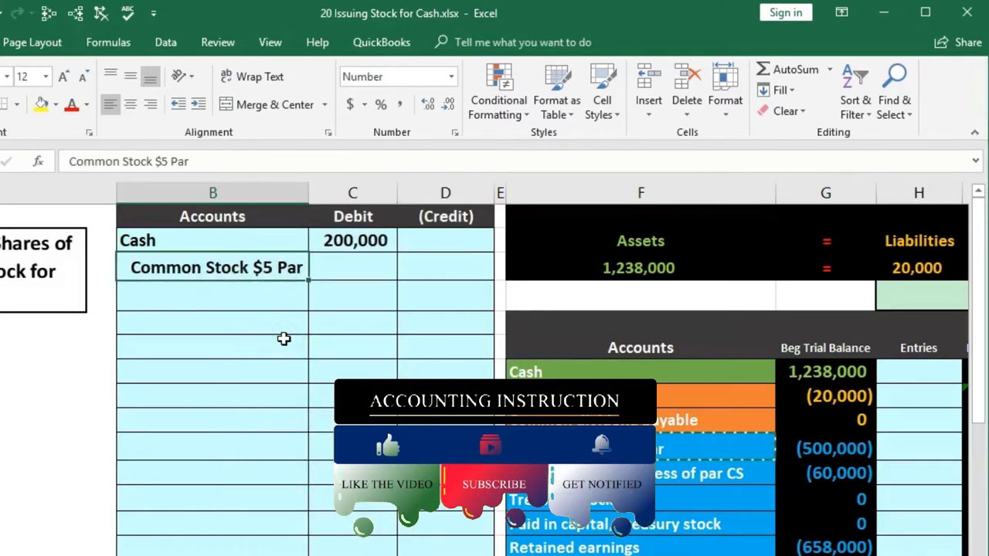
# Multiply 20,000 by 5 in the Calculator, and enter the Common Stock credit in D3 as -20000*5.
pyautogui.click(433, 266)
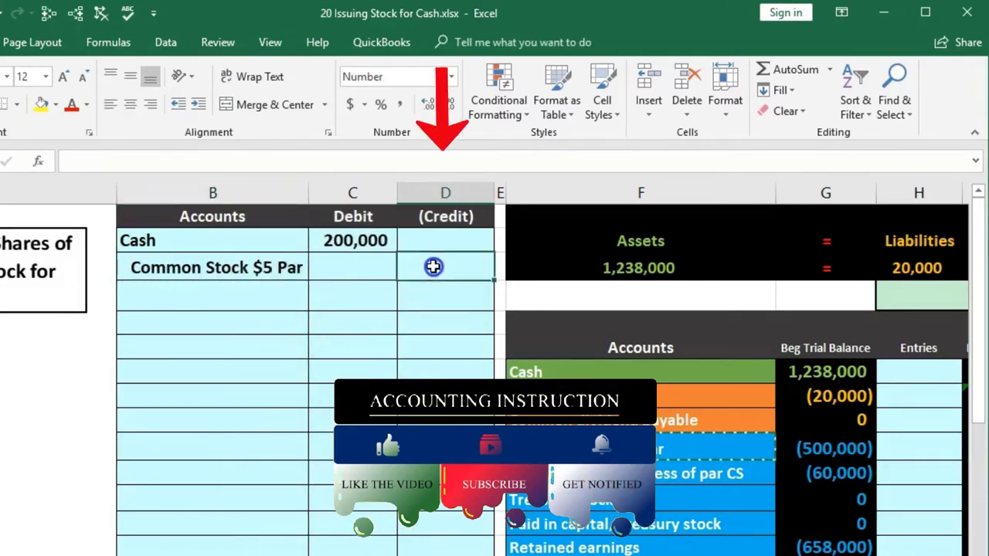
pyautogui.press('XF86Calculator')
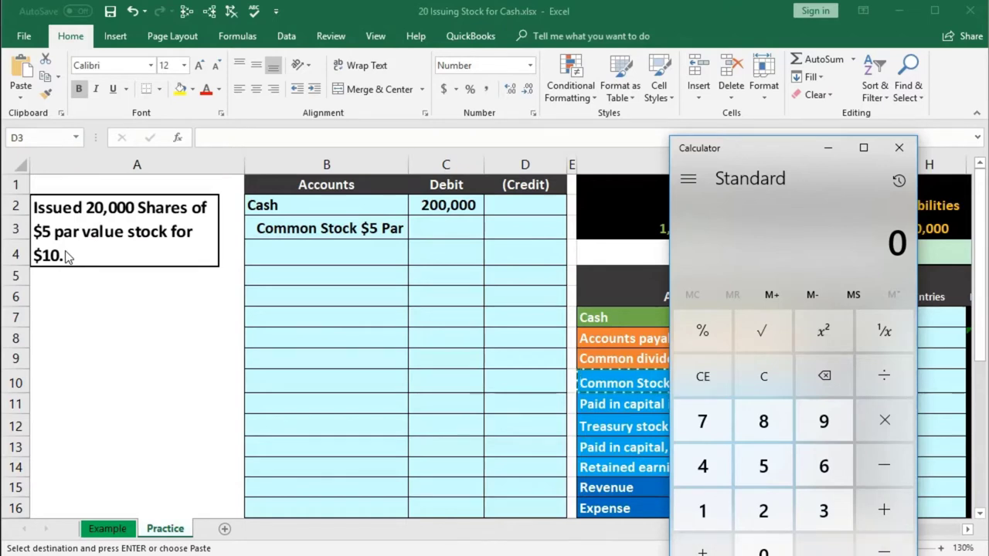
pyautogui.write('200000')
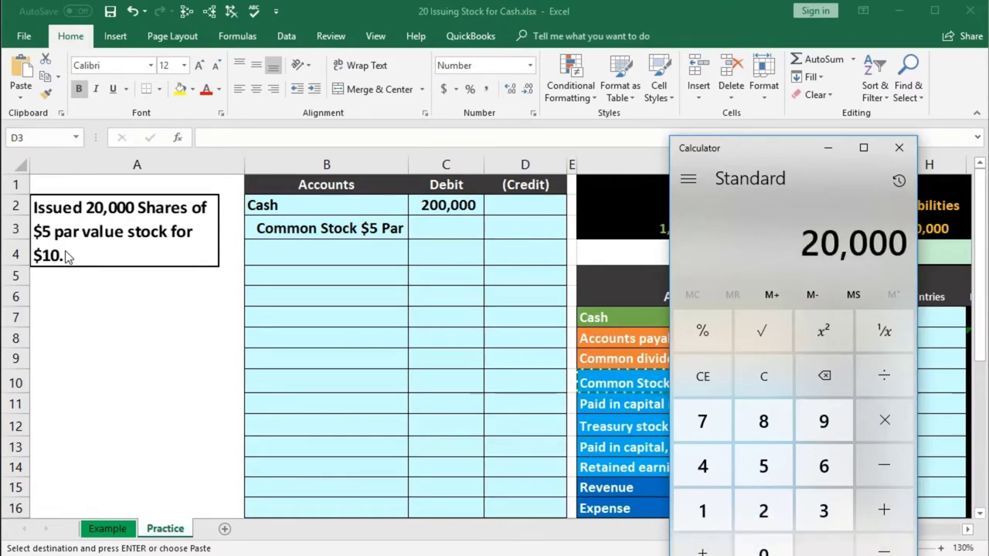
pyautogui.press('*')
pyautogui.write('5')
pyautogui.press('Return')
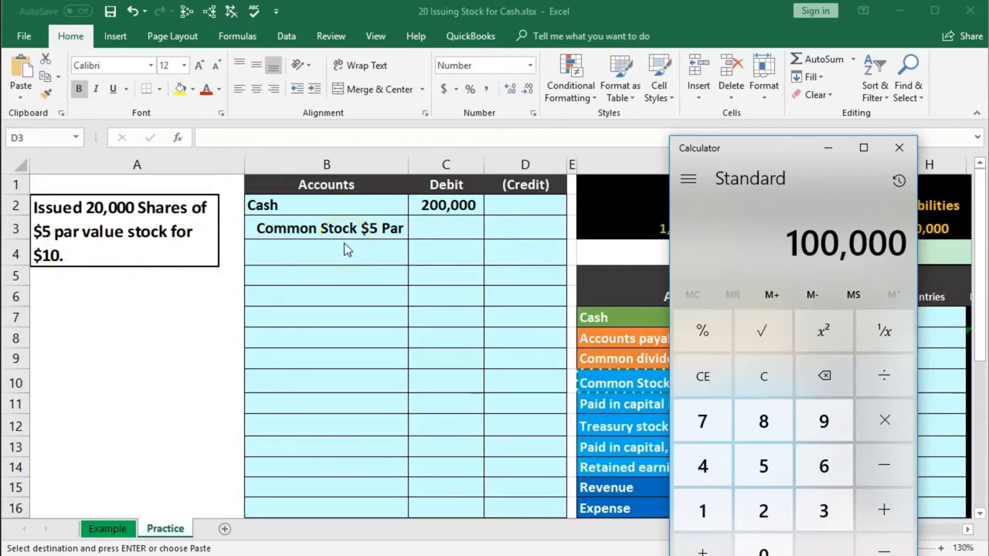
pyautogui.click(901, 154)
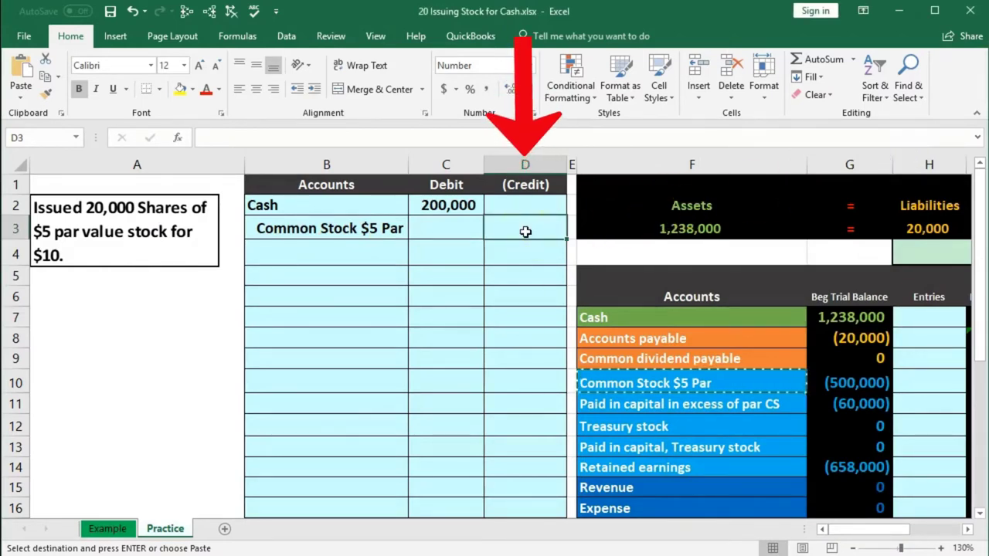
pyautogui.write('-20000*5')
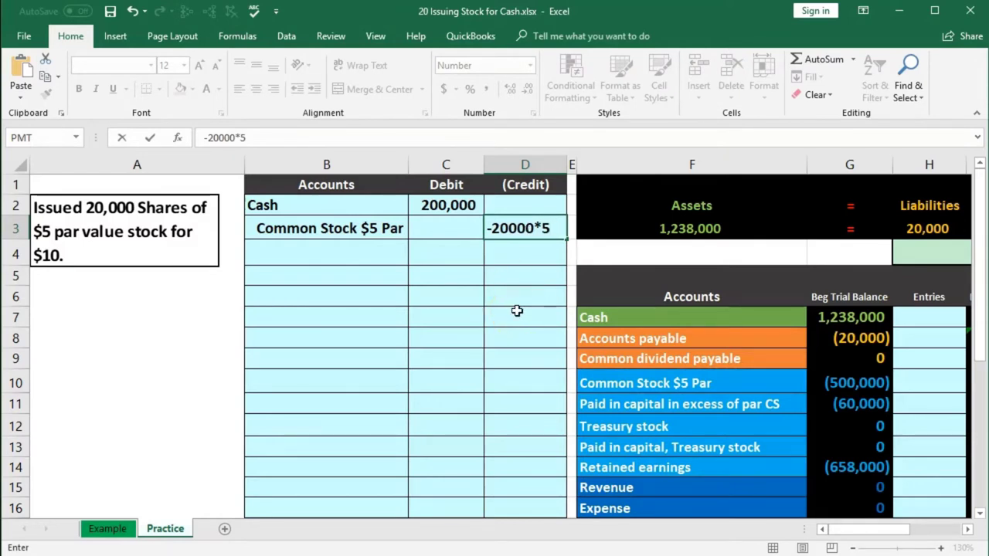
pyautogui.press('Return')
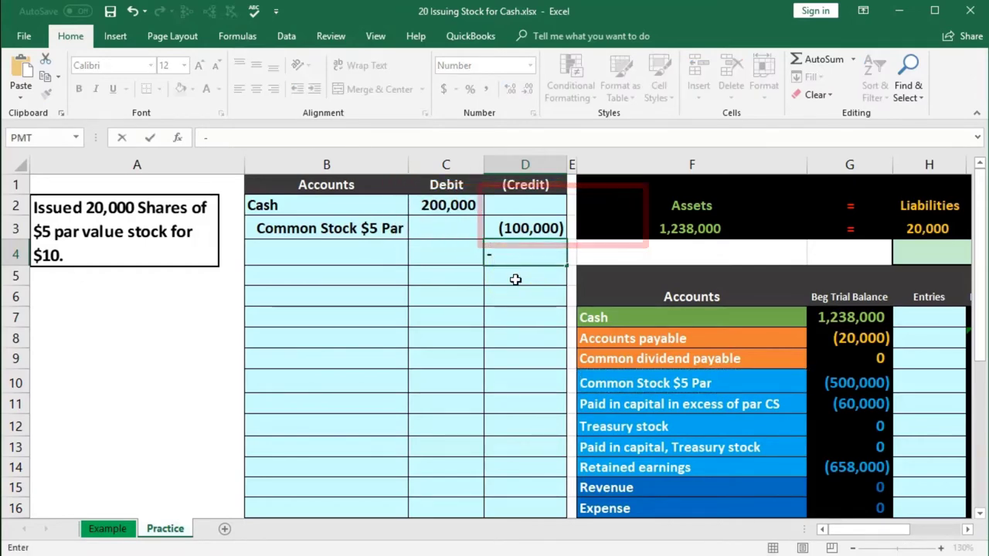
# Enter the balancing credit in D4 as the negative sum of C2:D3.
pyautogui.write('sum')
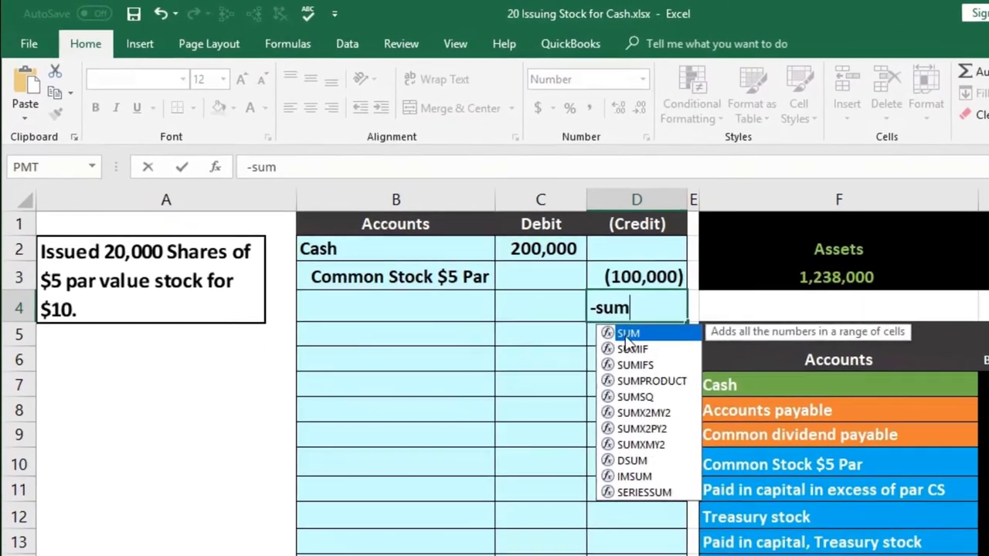
pyautogui.doubleClick(627, 333)
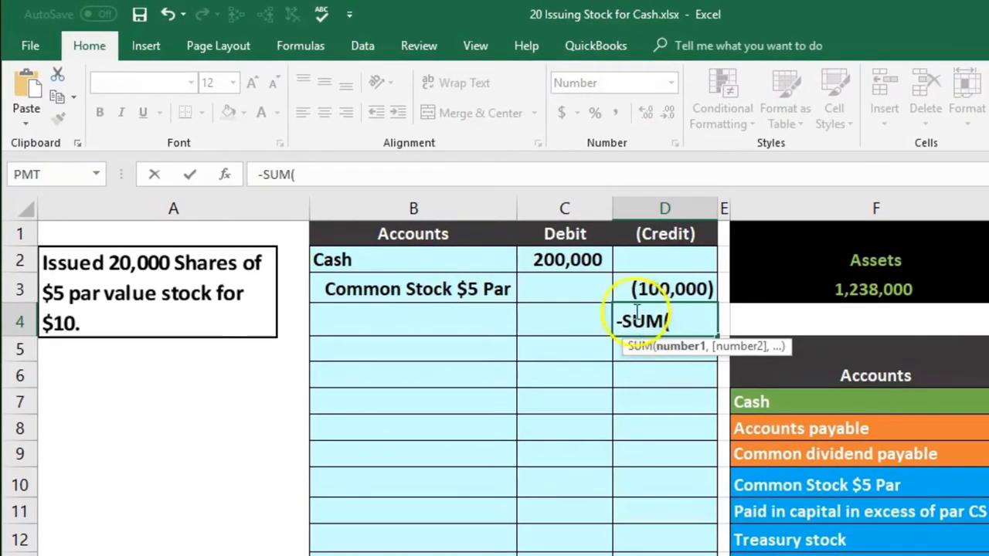
pyautogui.moveTo(602, 268); pyautogui.dragTo(673, 288)
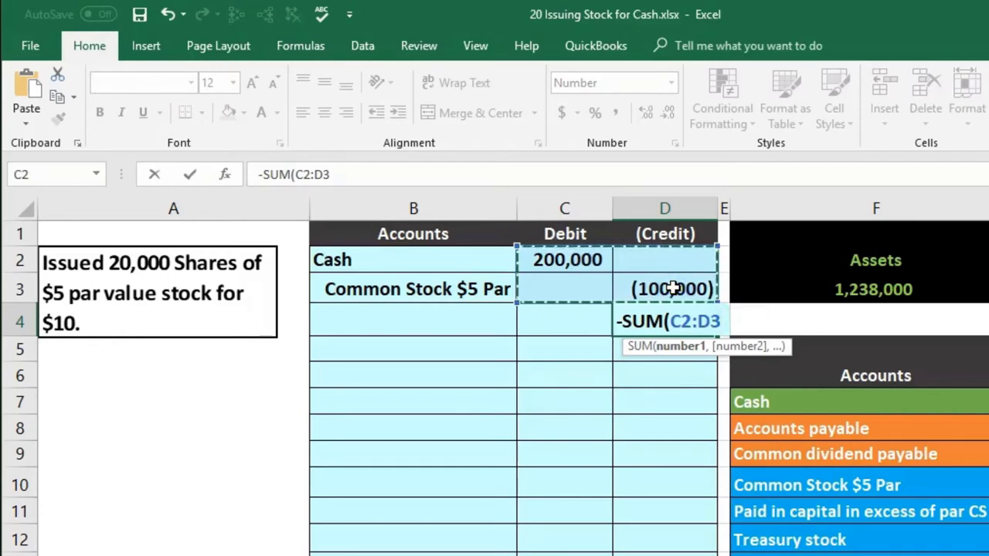
pyautogui.press('Return')
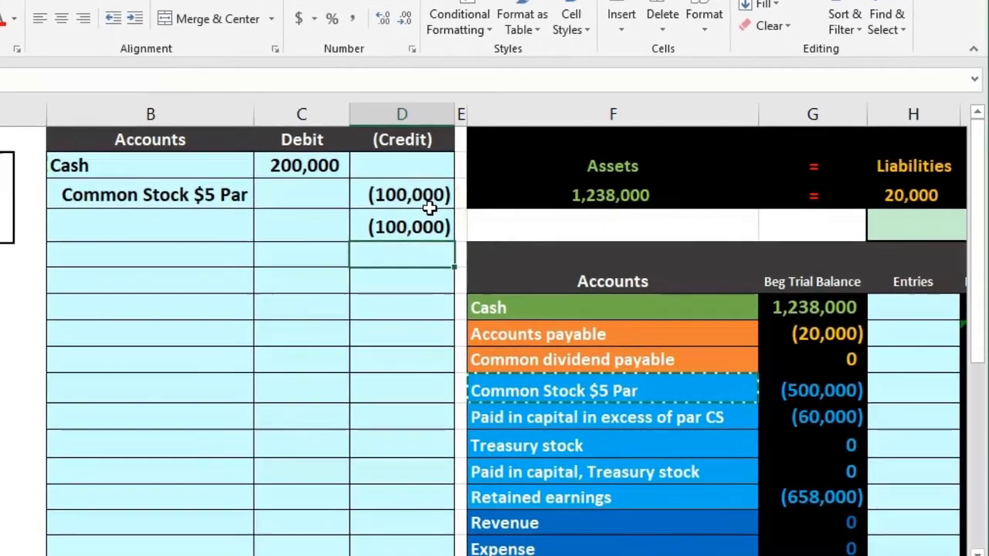
# Compare the Common Stock $5 Par and Paid in capital in excess of par CS accounts and their beginning balances.
pyautogui.click(546, 416)
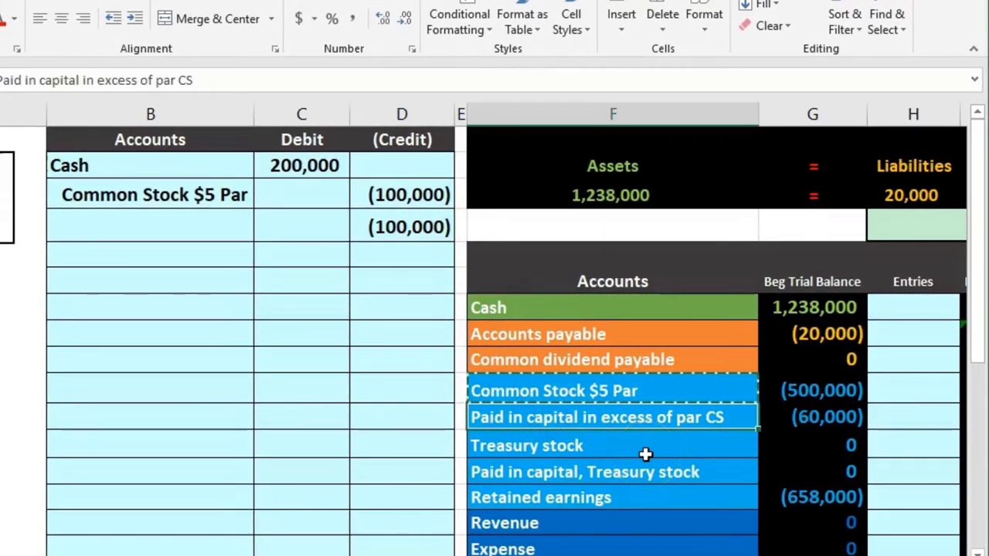
pyautogui.moveTo(670, 395); pyautogui.dragTo(668, 410)
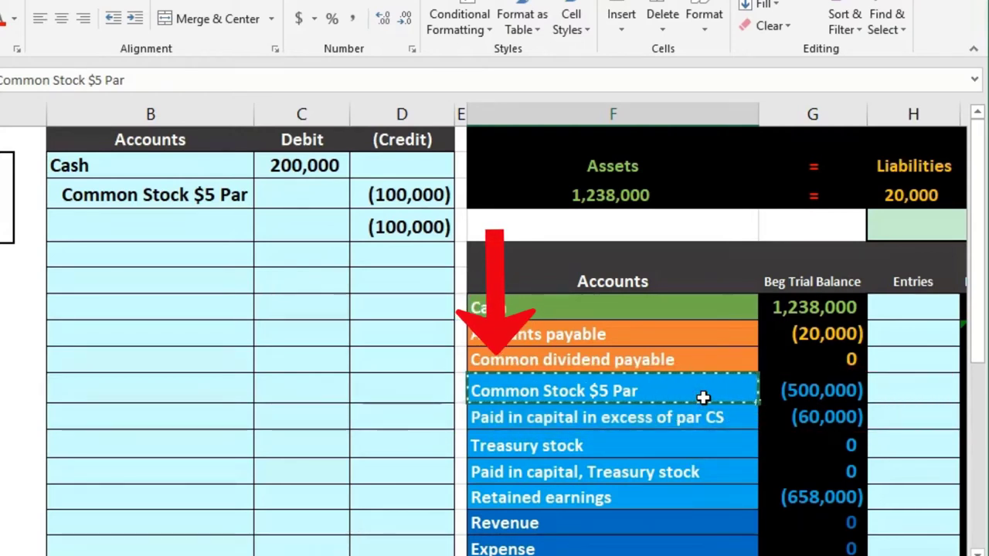
pyautogui.click(781, 391)
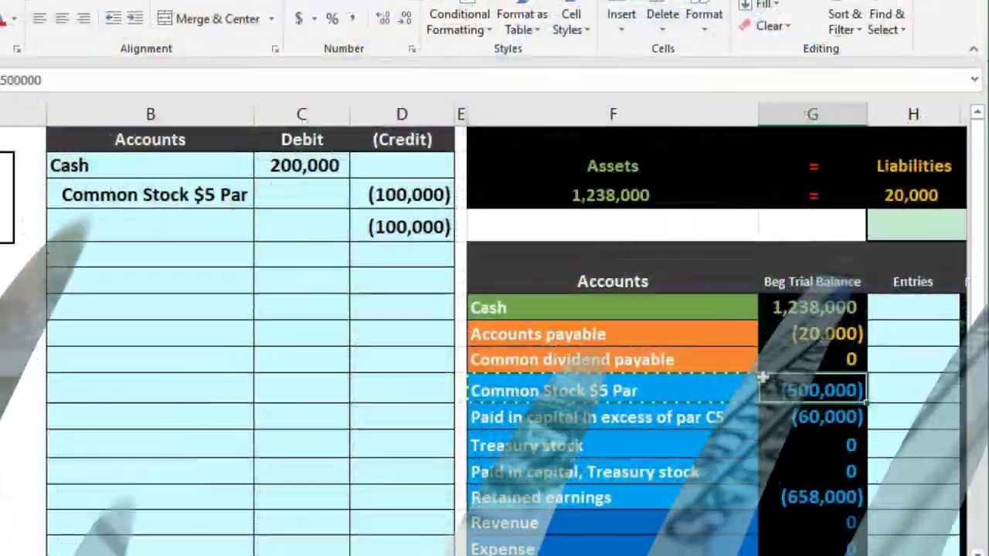
pyautogui.moveTo(772, 386); pyautogui.dragTo(770, 409)
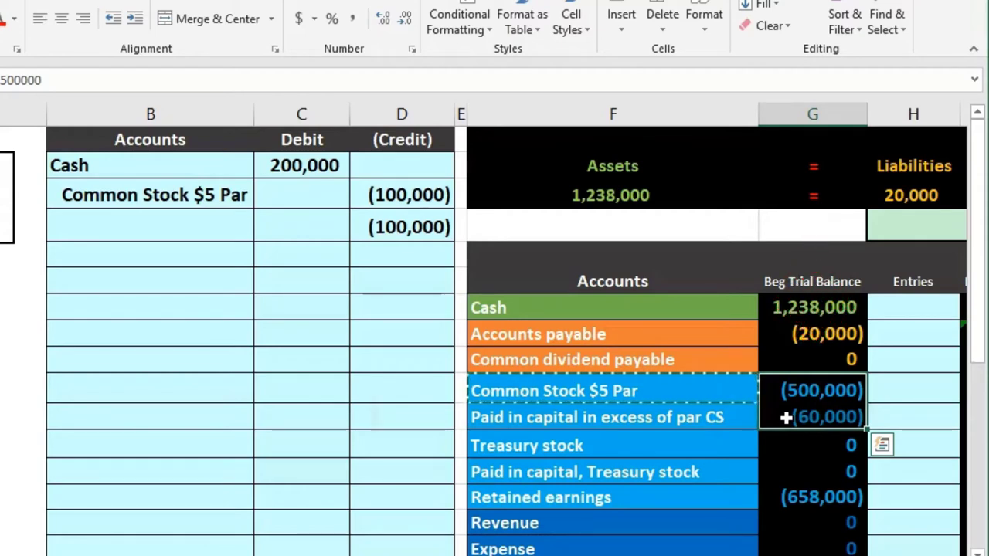
pyautogui.click(675, 417)
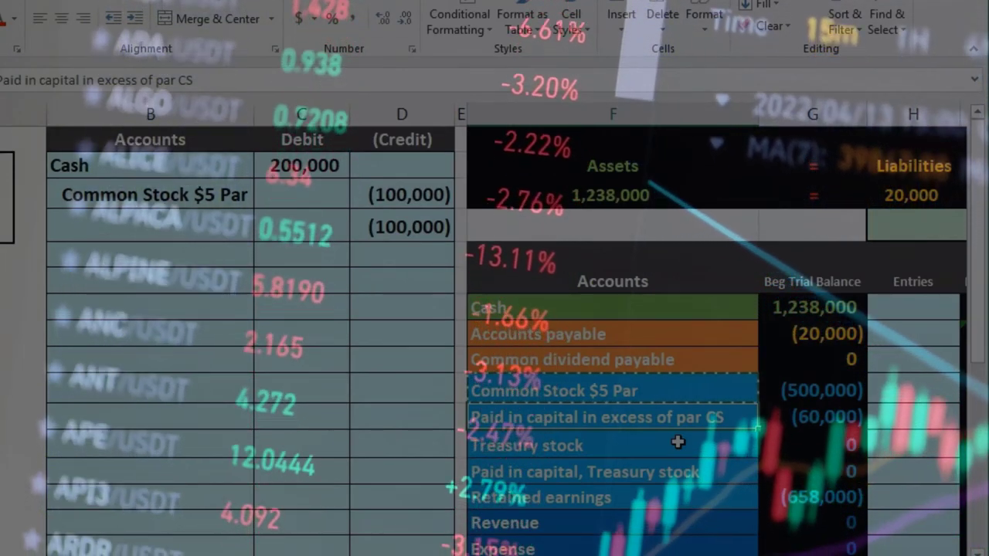
pyautogui.click(669, 417)
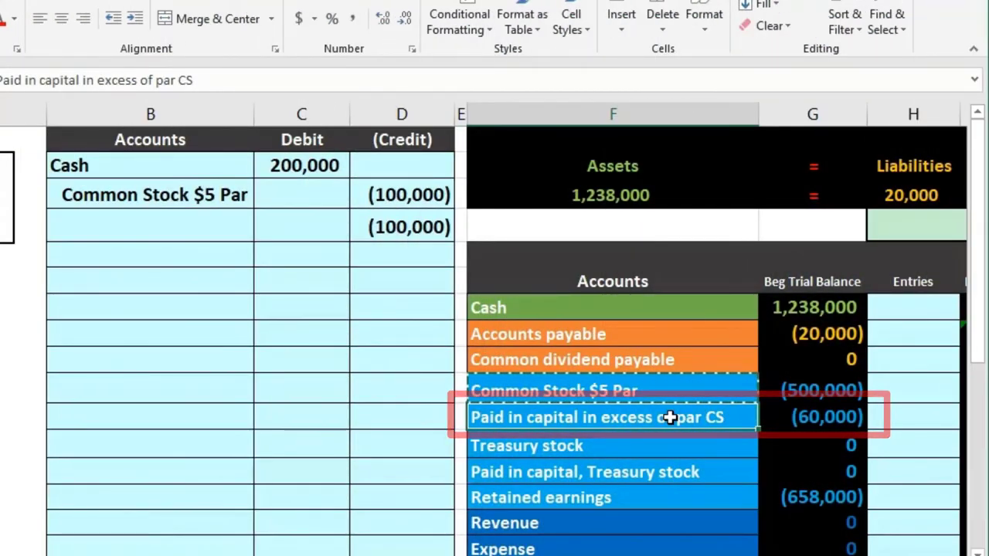
pyautogui.moveTo(669, 417); pyautogui.dragTo(748, 418)
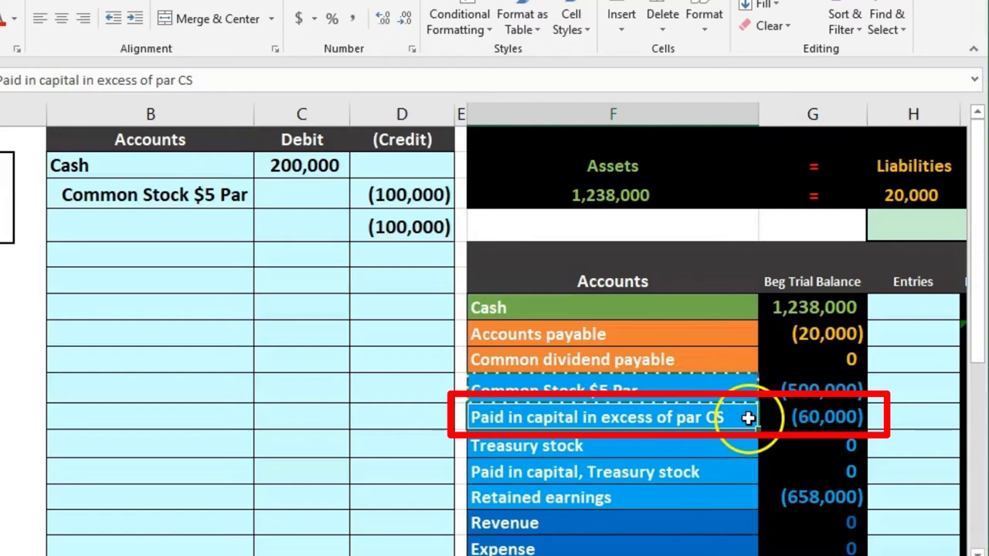
# Copy the Paid in capital in excess of par CS account name from F11 and paste it as values into the journal's third Accounts line, B4.
pyautogui.rightClick(678, 416)
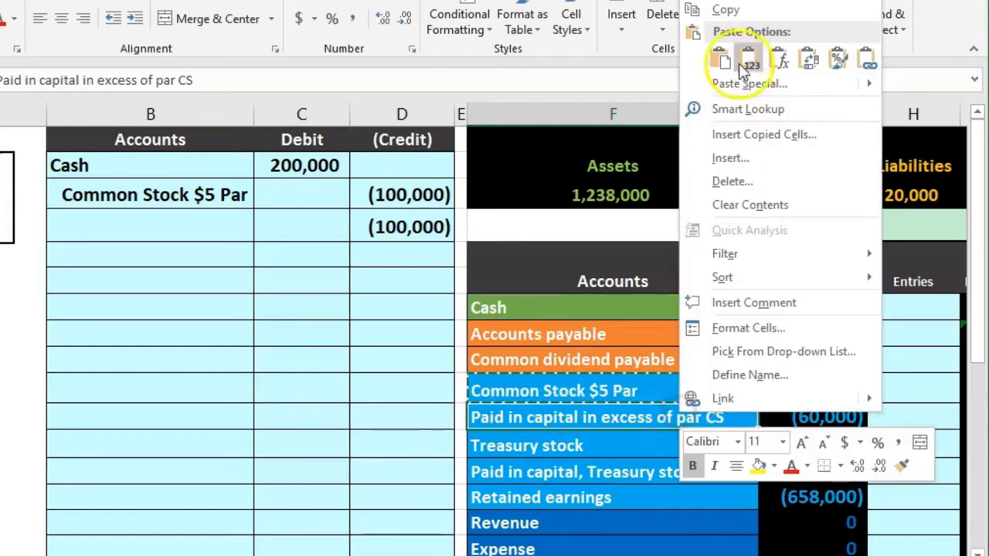
pyautogui.click(725, 10)
pyautogui.click(201, 218)
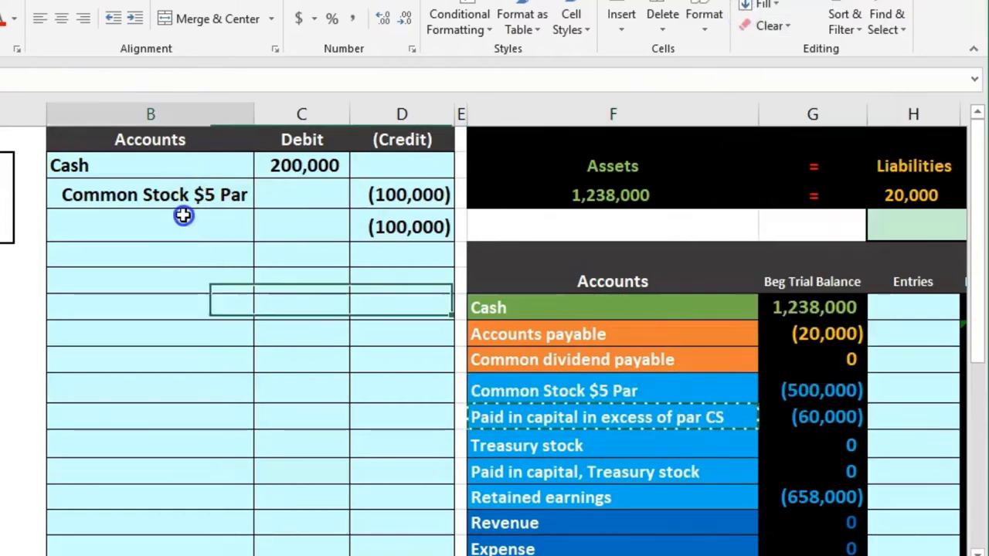
pyautogui.rightClick(185, 216)
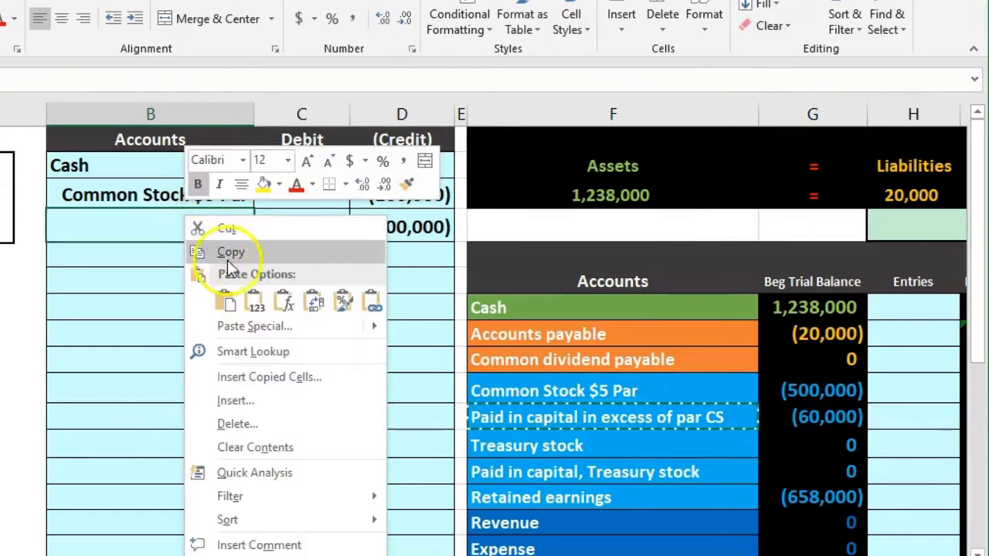
pyautogui.click(254, 299)
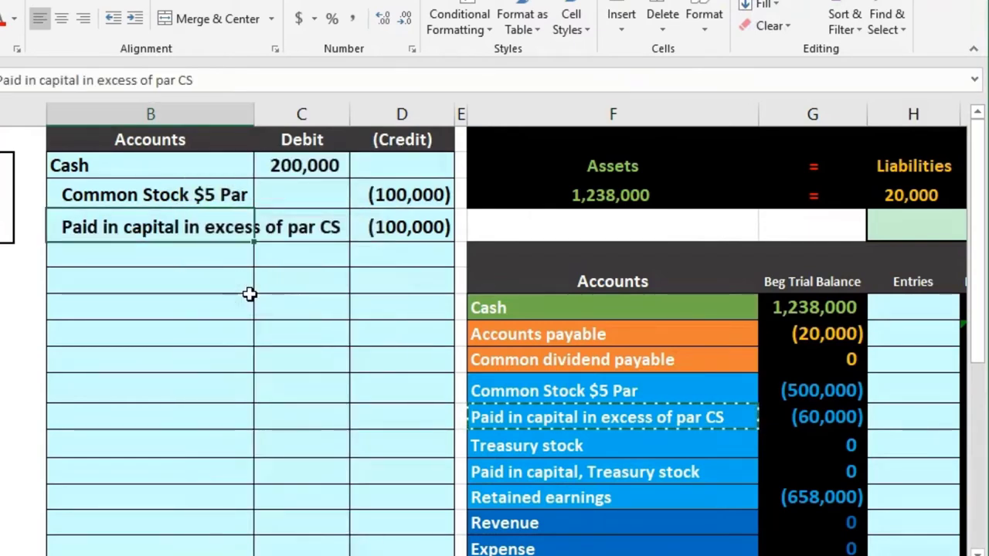
# Post the Cash debit to the trial balance by linking the Cash entry in H7 to C2, and check the Cash row's balances.
pyautogui.click(679, 502)
pyautogui.moveTo(956, 550); pyautogui.dragTo(981, 554)
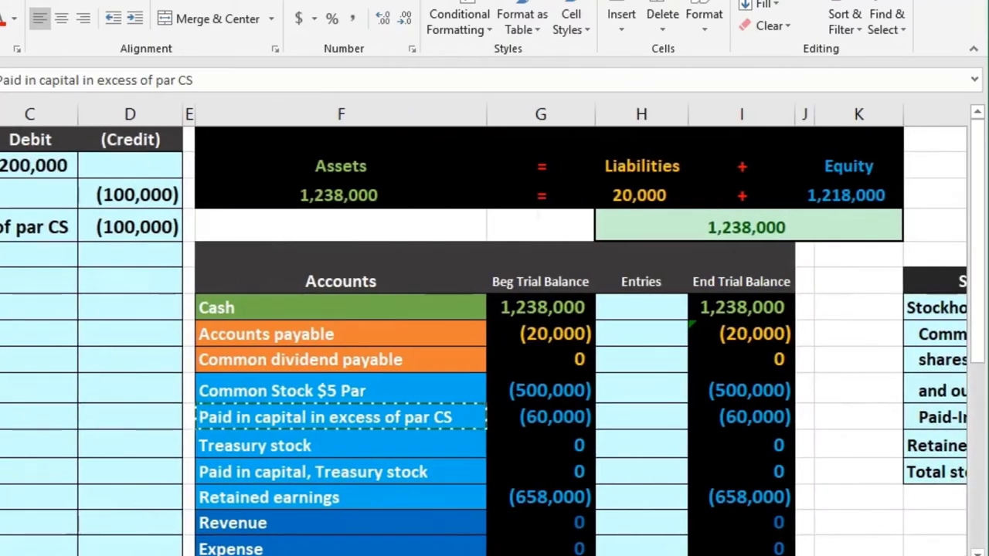
pyautogui.moveTo(44, 164); pyautogui.dragTo(196, 175)
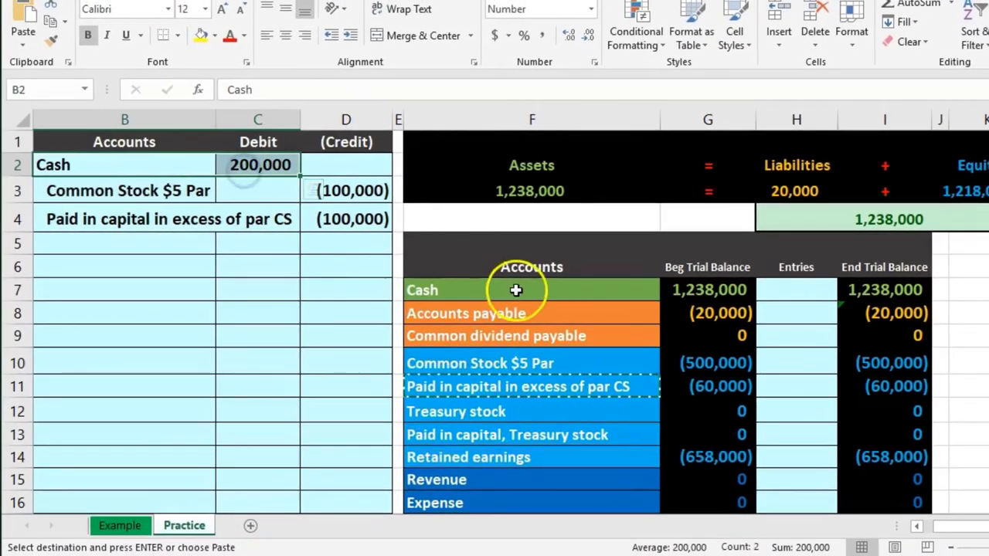
pyautogui.moveTo(476, 292); pyautogui.dragTo(688, 287)
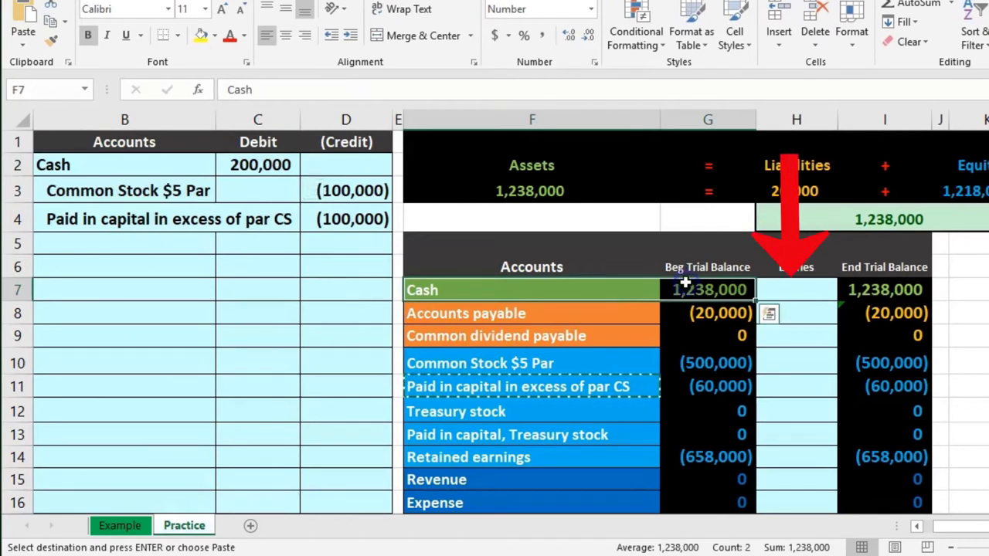
pyautogui.click(795, 291)
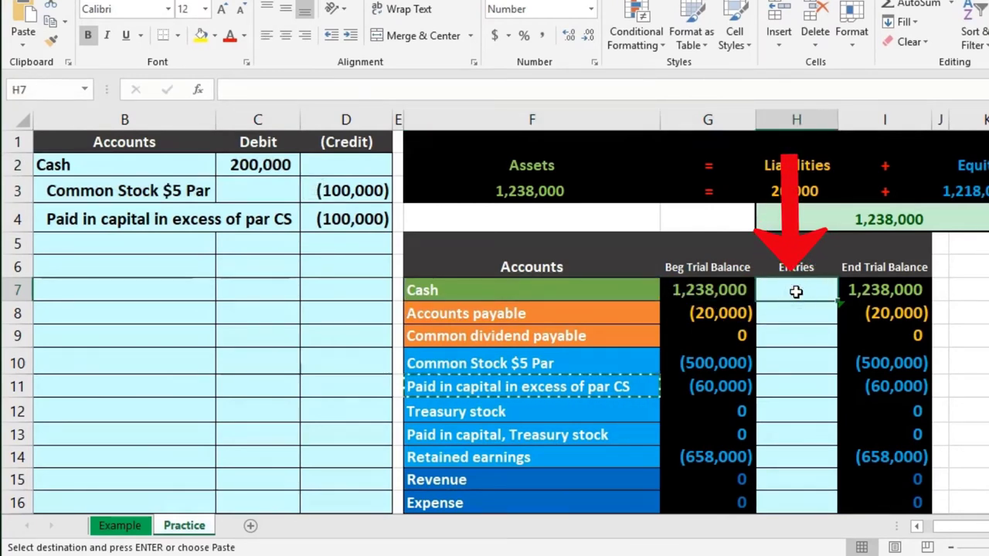
pyautogui.write('=')
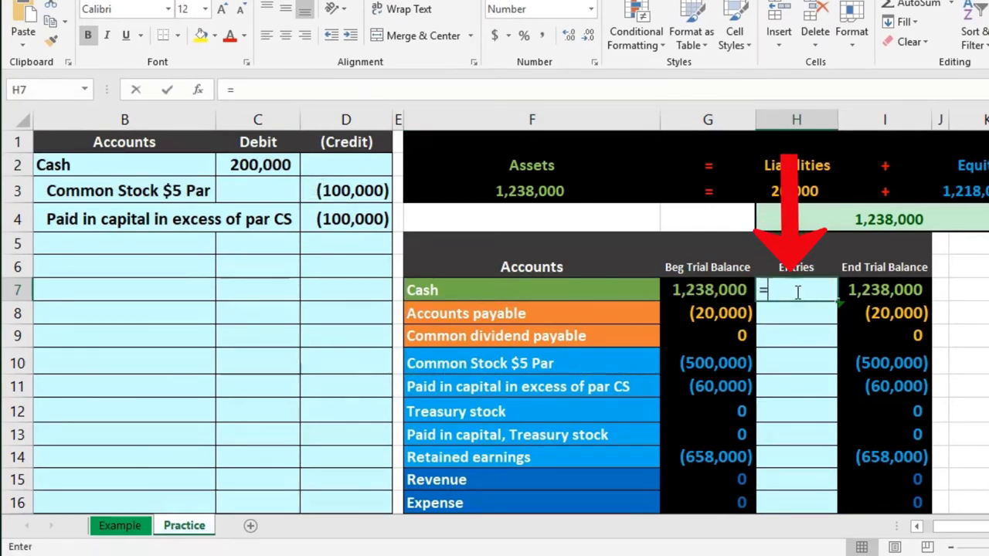
pyautogui.click(263, 169)
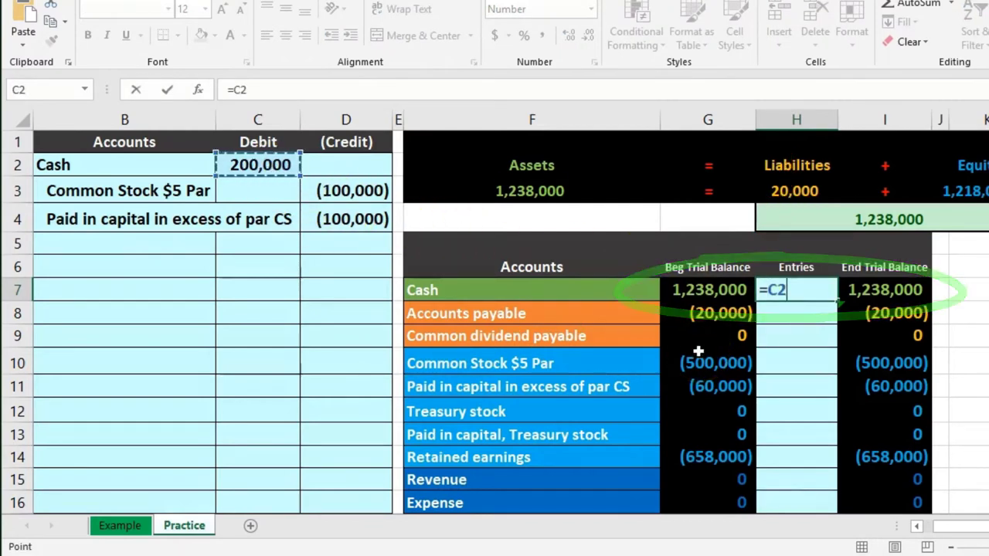
pyautogui.press('Return')
pyautogui.click(704, 289)
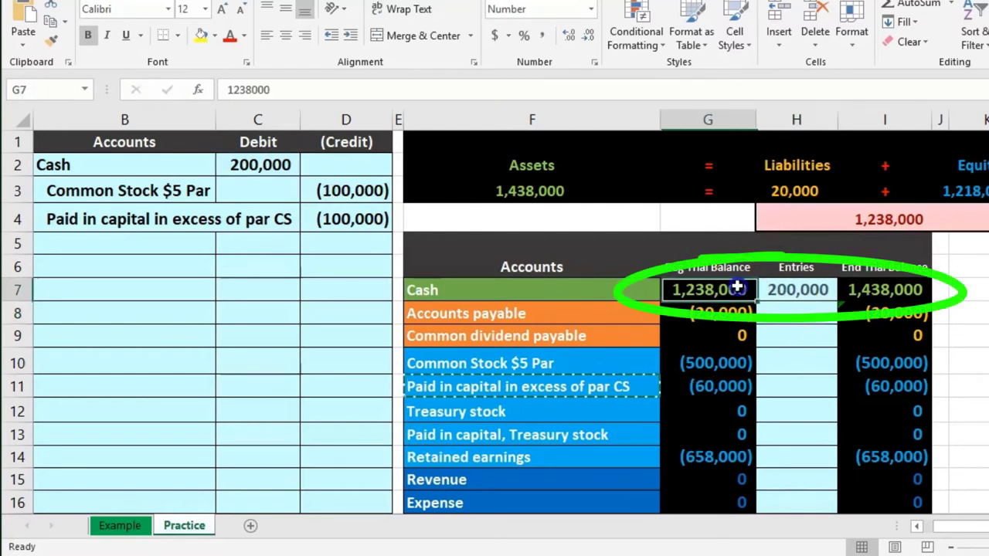
pyautogui.click(781, 286)
pyautogui.click(857, 289)
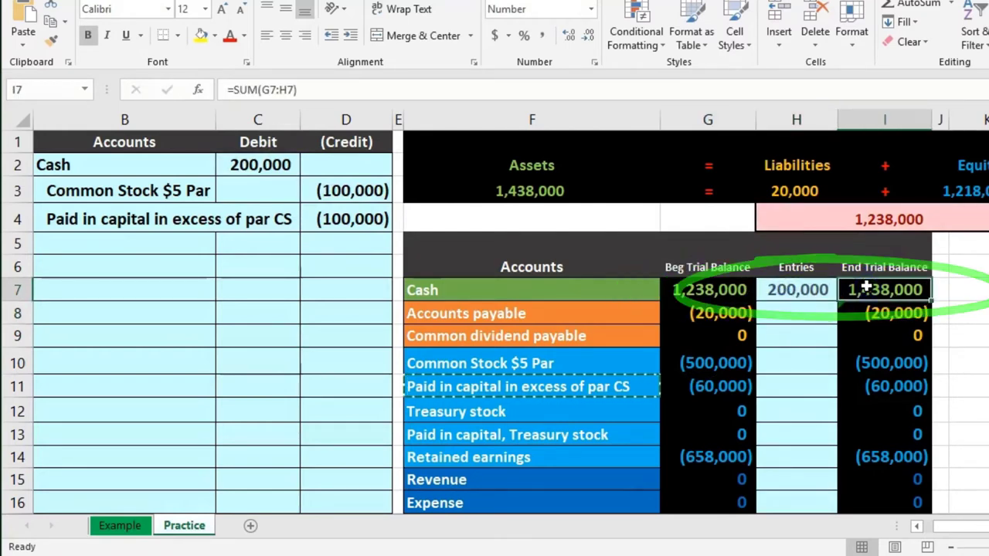
# Post the Common Stock $5 Par credit by linking its Entries cell H10 to D3, and check its ending balance.
pyautogui.click(170, 188)
pyautogui.moveTo(170, 187); pyautogui.dragTo(337, 199)
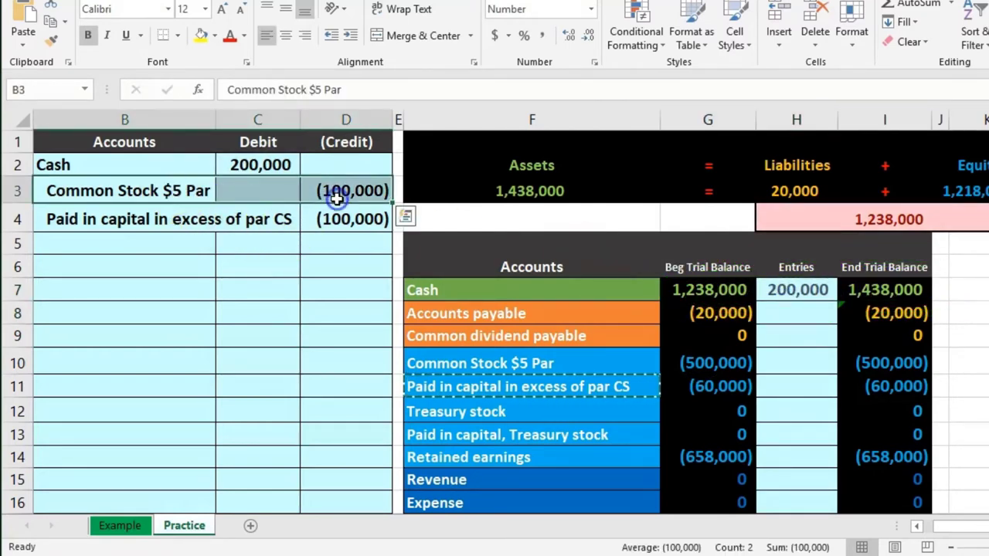
pyautogui.moveTo(514, 363); pyautogui.dragTo(690, 360)
pyautogui.click(806, 357)
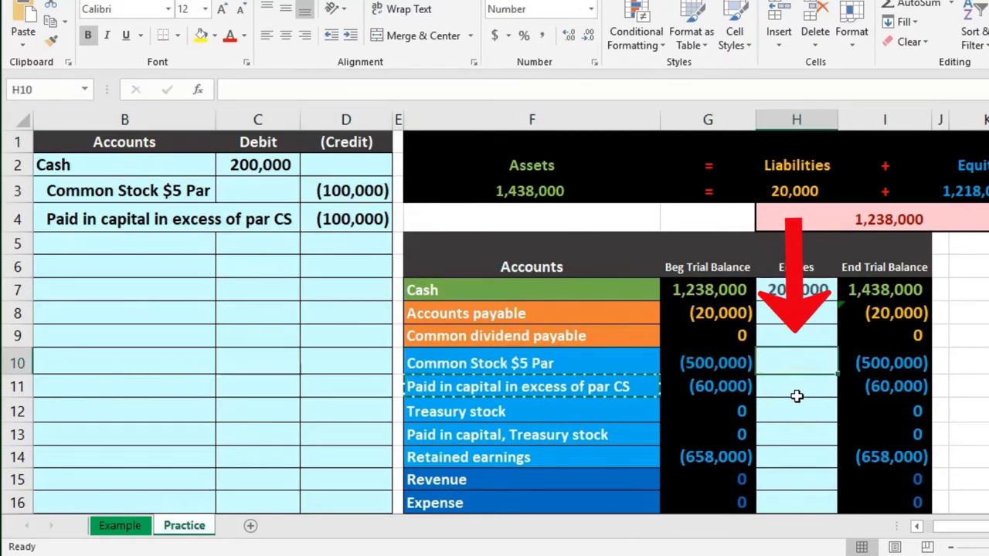
pyautogui.write('=')
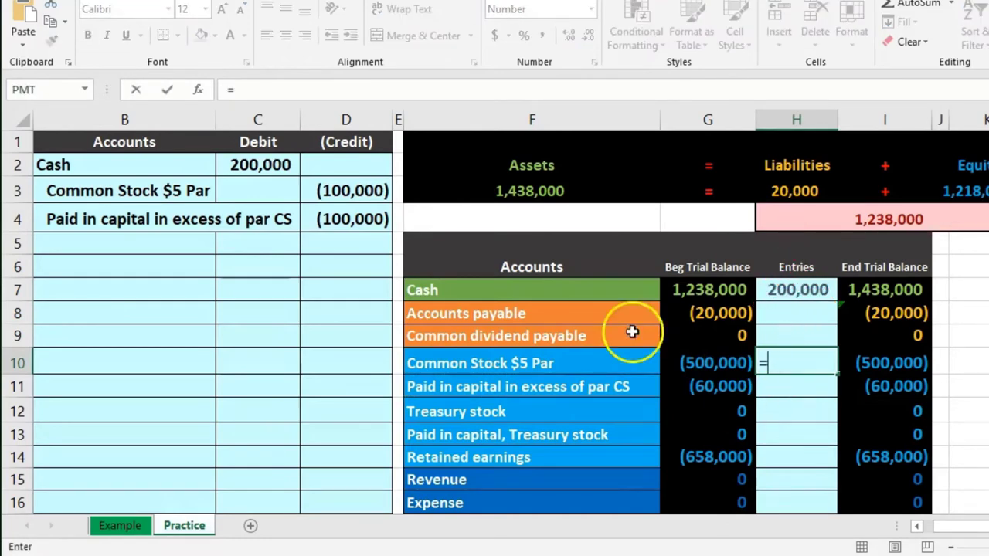
pyautogui.click(379, 192)
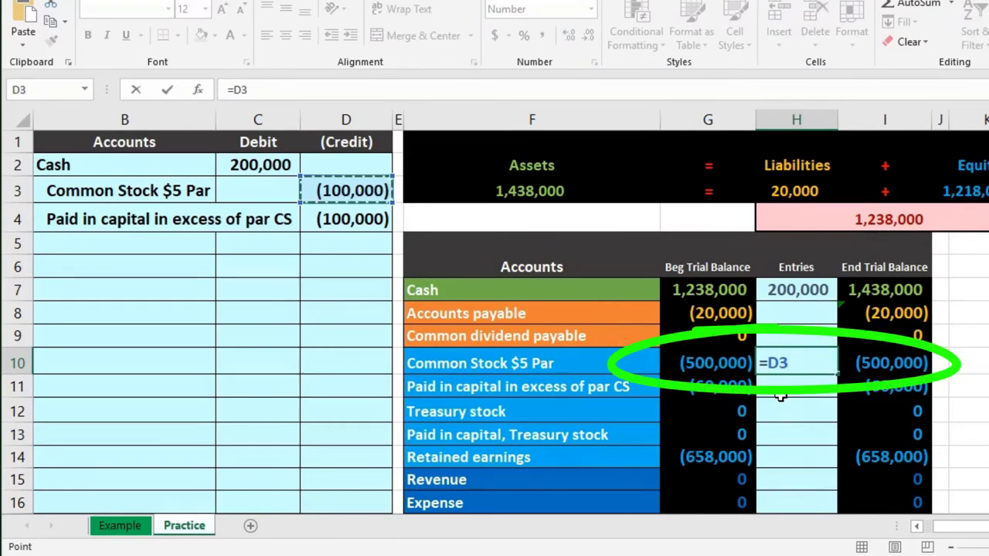
pyautogui.press('Return')
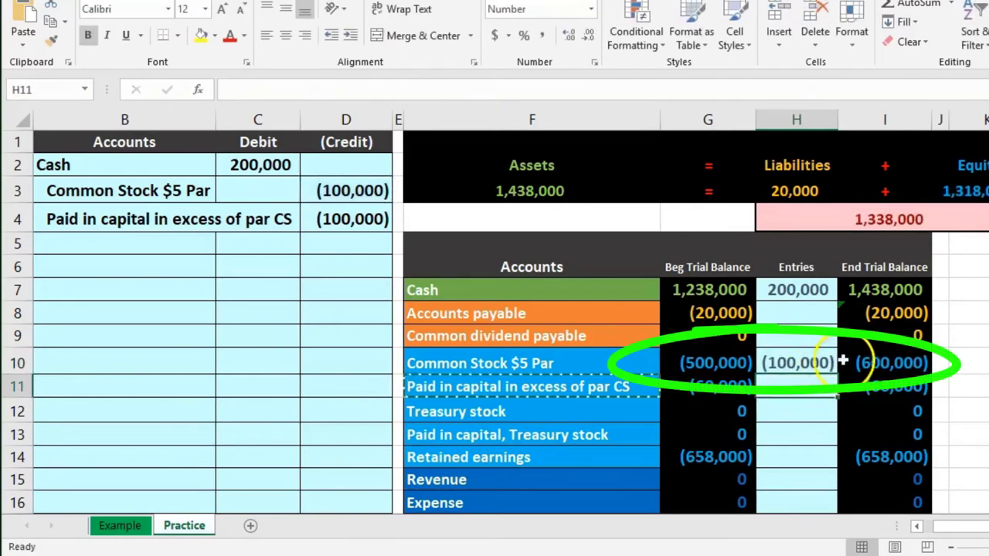
pyautogui.click(881, 362)
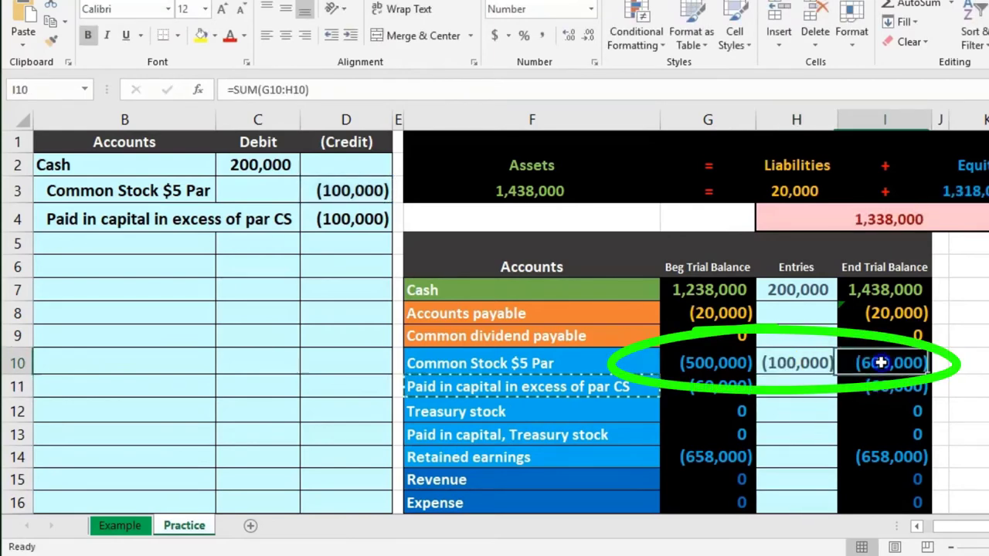
# Post the Paid in capital in excess of par CS credit by linking its Entries cell H11 to D4.
pyautogui.click(801, 388)
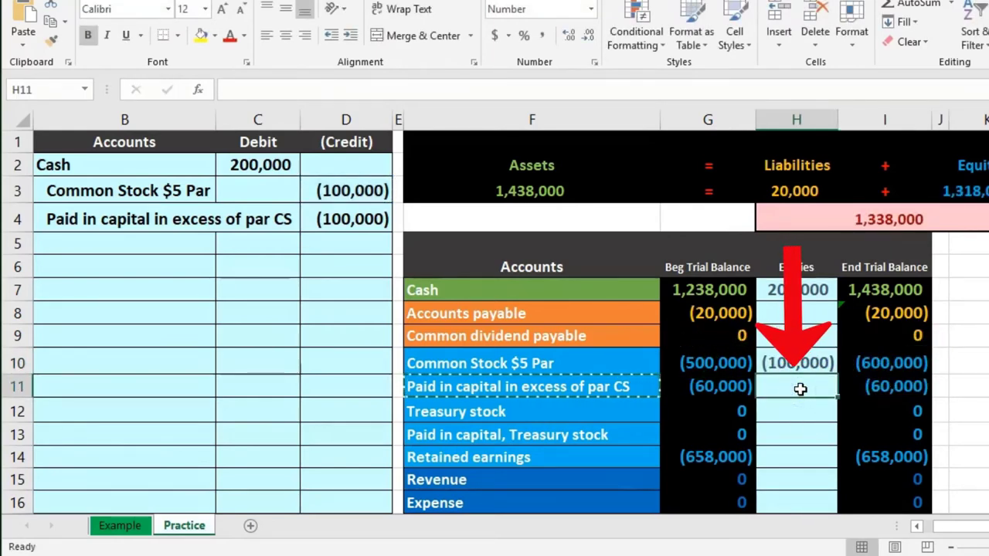
pyautogui.write('=')
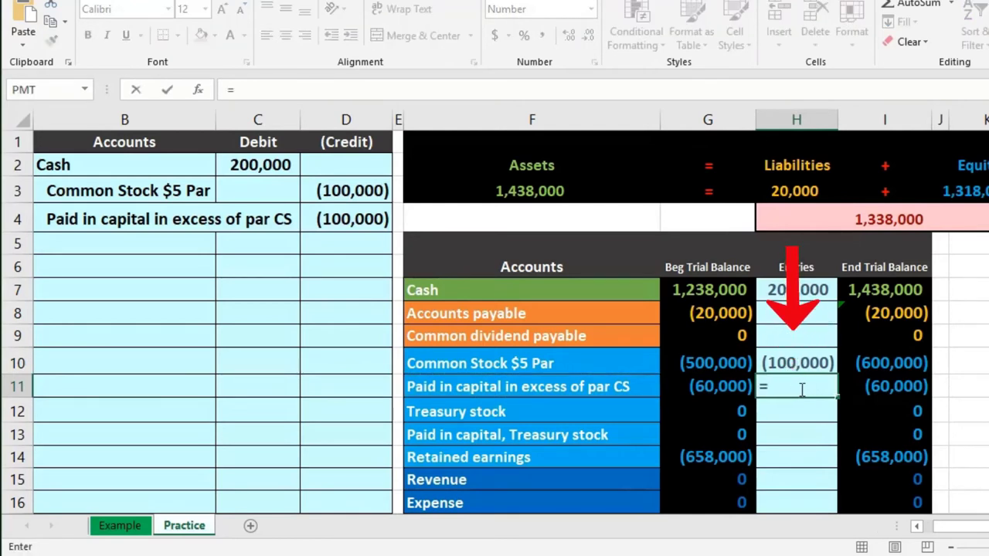
pyautogui.click(359, 229)
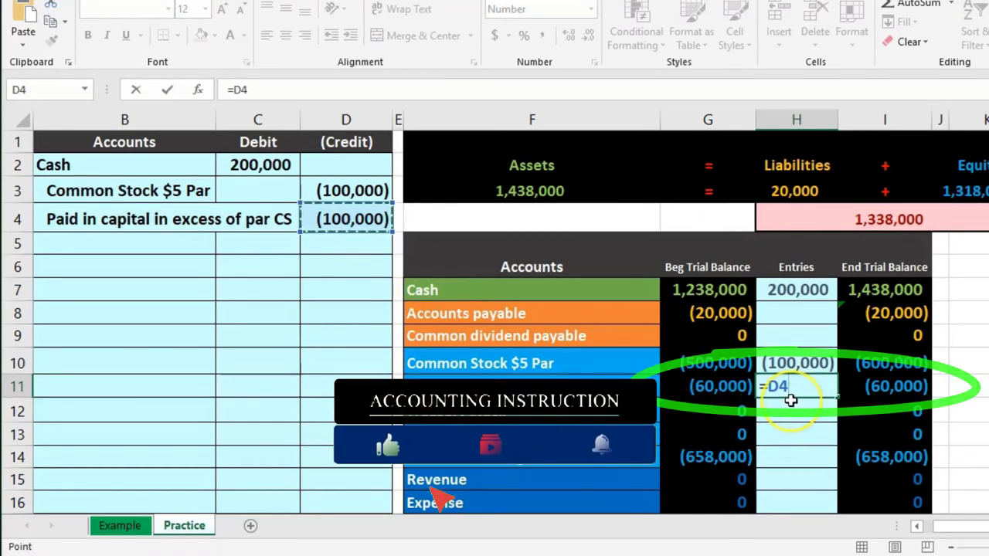
pyautogui.press('Return')
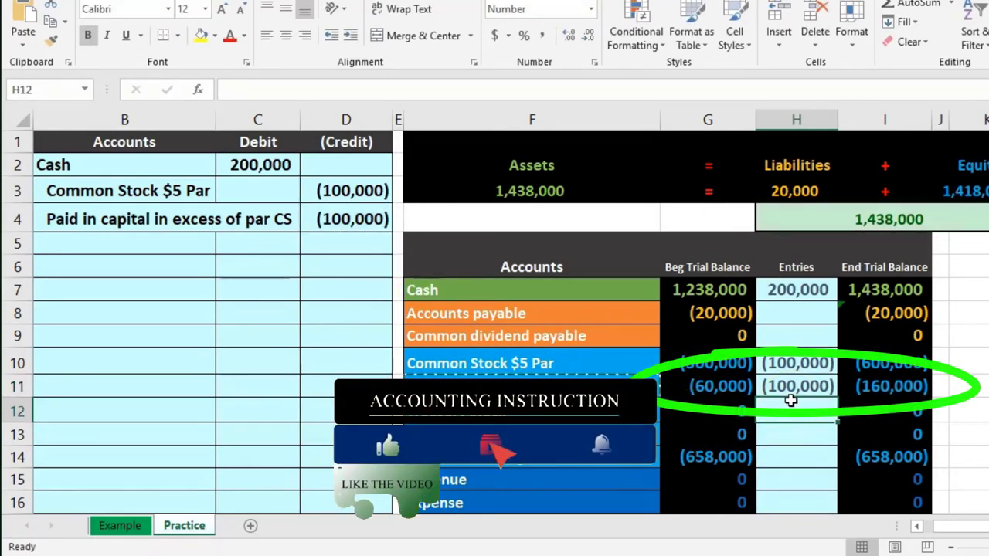
# Check the ending trial balance's debits-minus-credits total in I18 and the ending balances of the revenue, expense and gain/loss accounts.
pyautogui.scroll(-1, 791, 400)
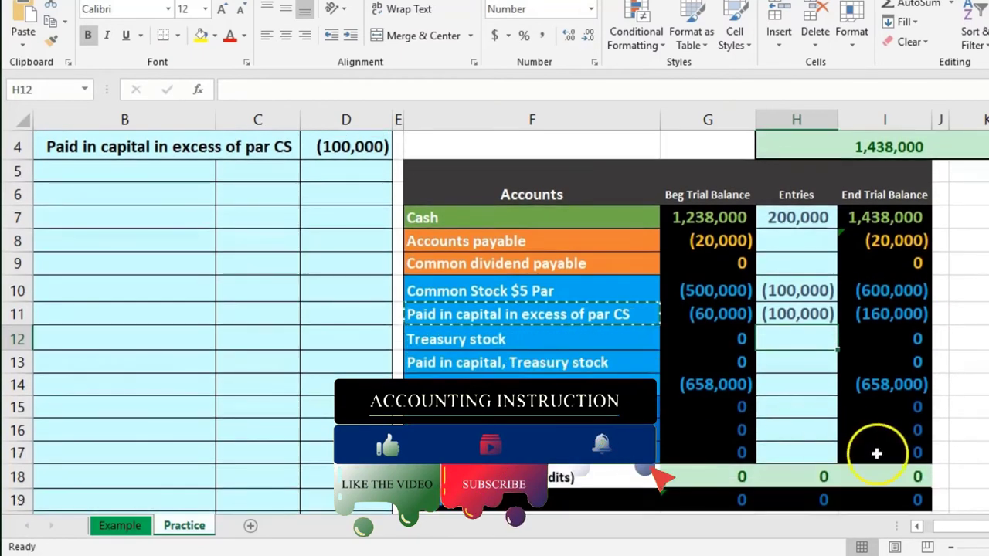
pyautogui.click(894, 474)
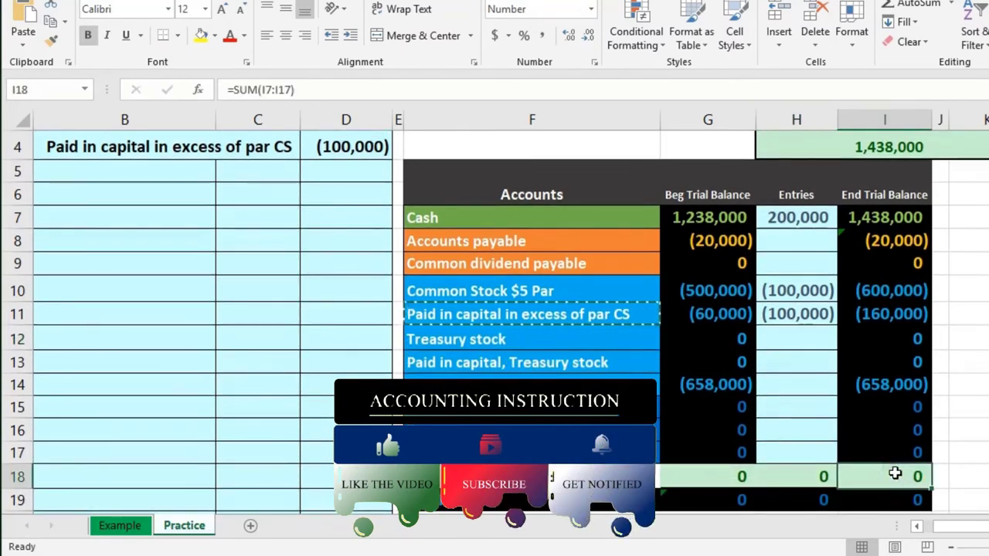
pyautogui.click(888, 475)
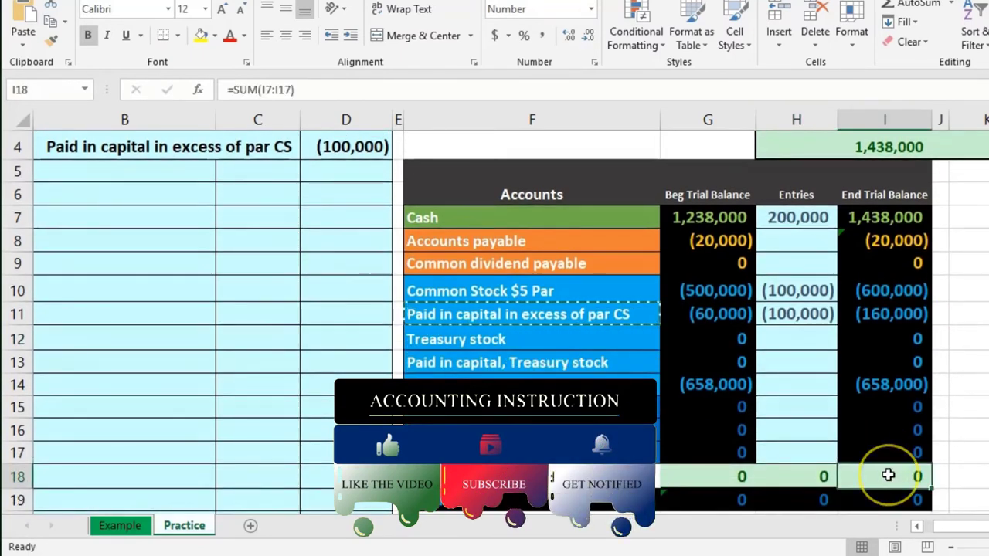
pyautogui.click(906, 224)
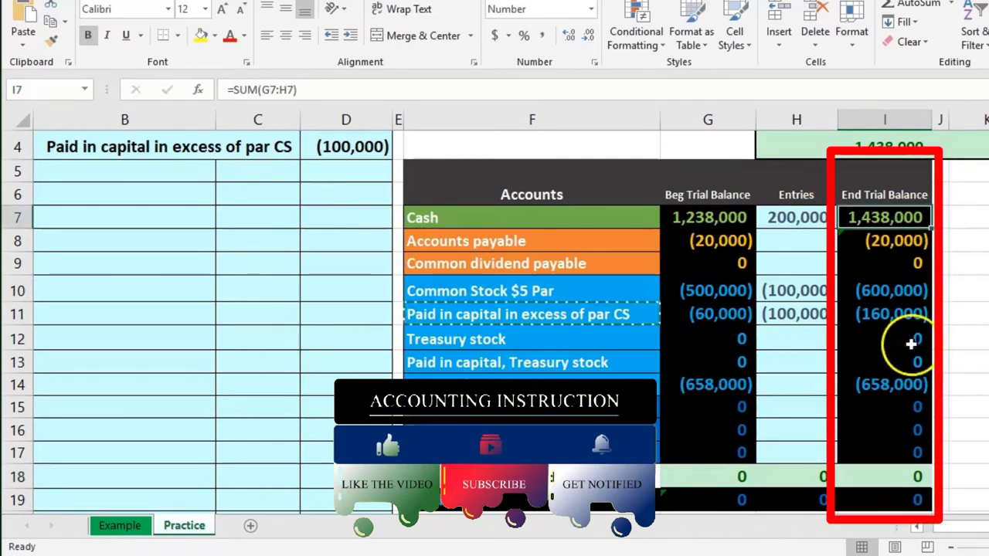
pyautogui.moveTo(909, 406); pyautogui.dragTo(913, 452)
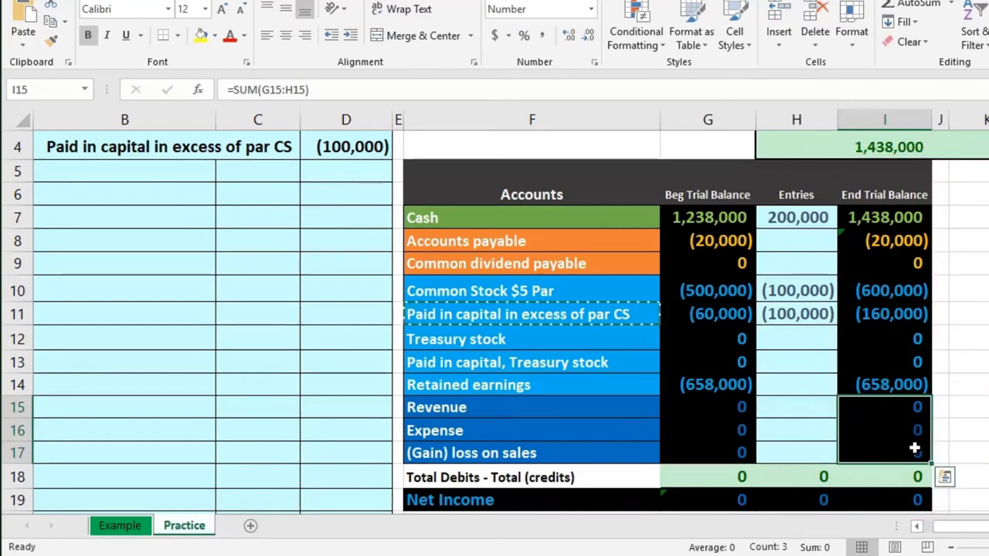
# Compare the sum of the ending equity balances in I10:I14 with assets less liabilities in I7:I9, and review the invested capital and retained earnings balances.
pyautogui.scroll(1, 914, 448)
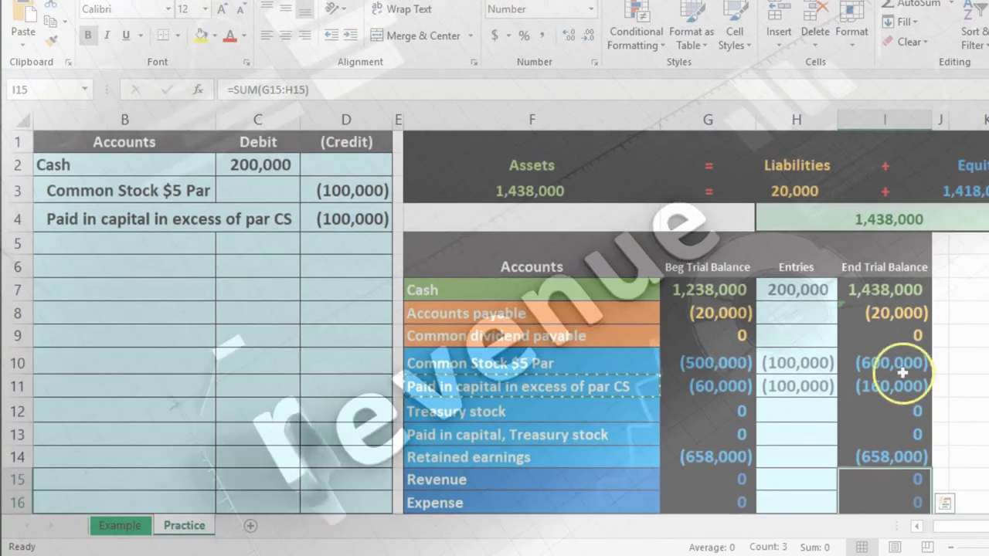
pyautogui.moveTo(888, 362); pyautogui.dragTo(893, 383)
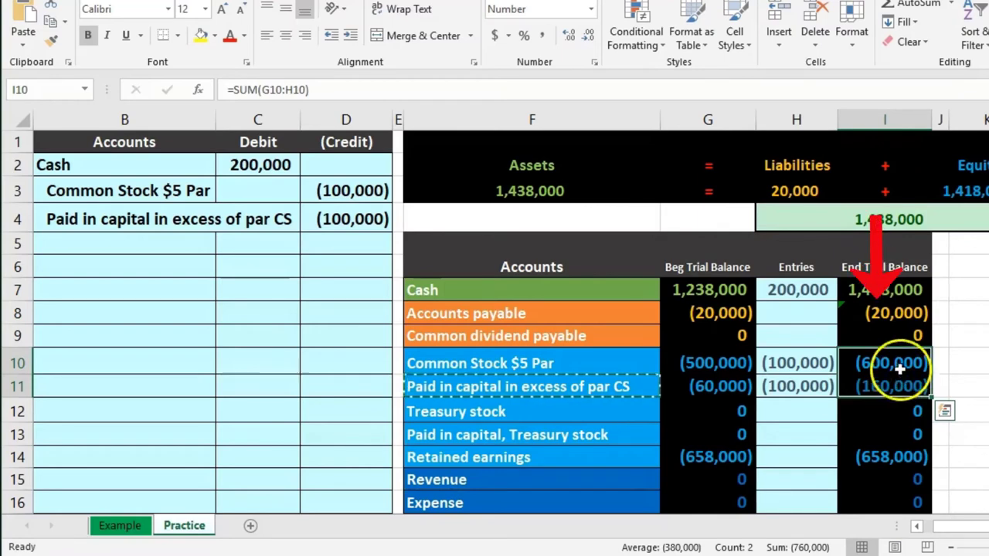
pyautogui.moveTo(899, 369); pyautogui.dragTo(888, 456)
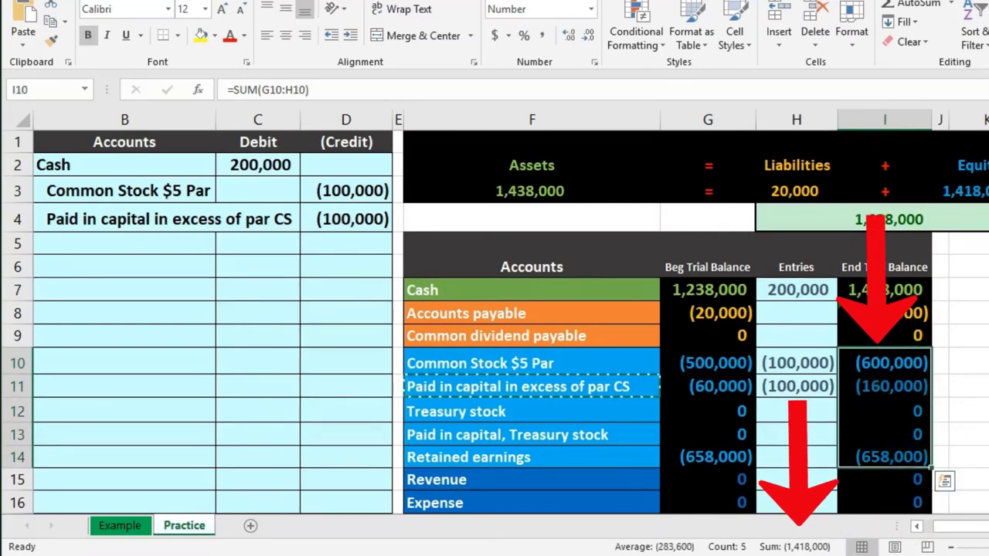
pyautogui.moveTo(881, 291); pyautogui.dragTo(889, 332)
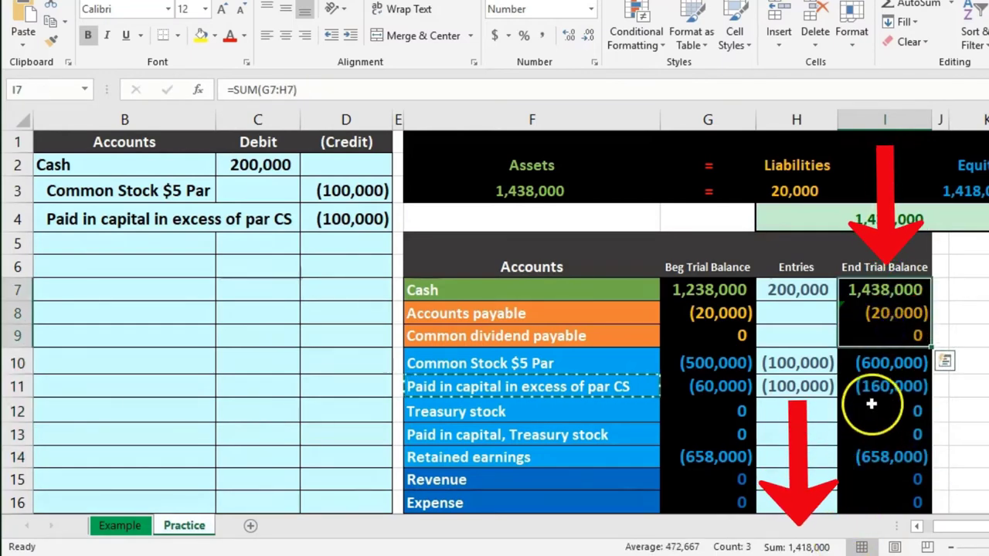
pyautogui.moveTo(885, 361); pyautogui.dragTo(873, 456)
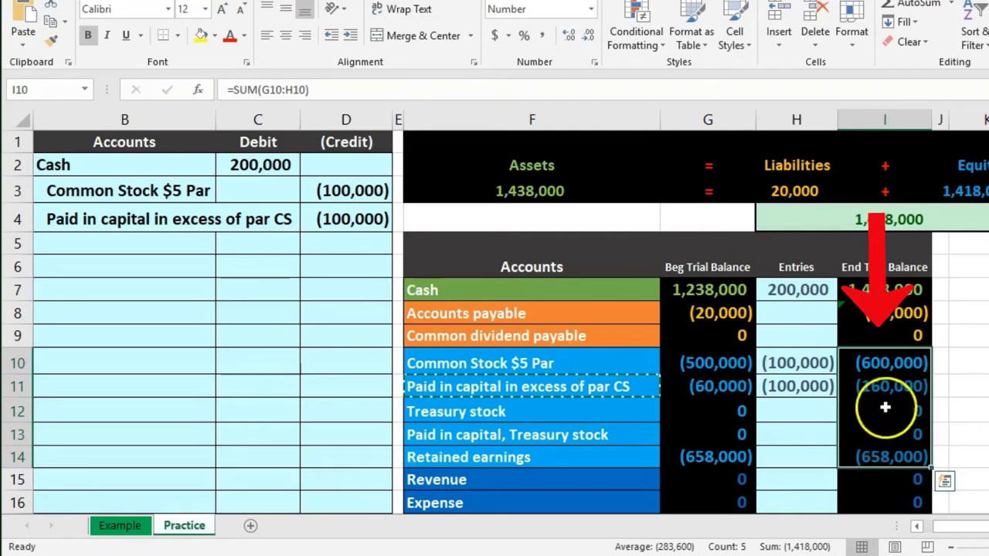
pyautogui.click(885, 363)
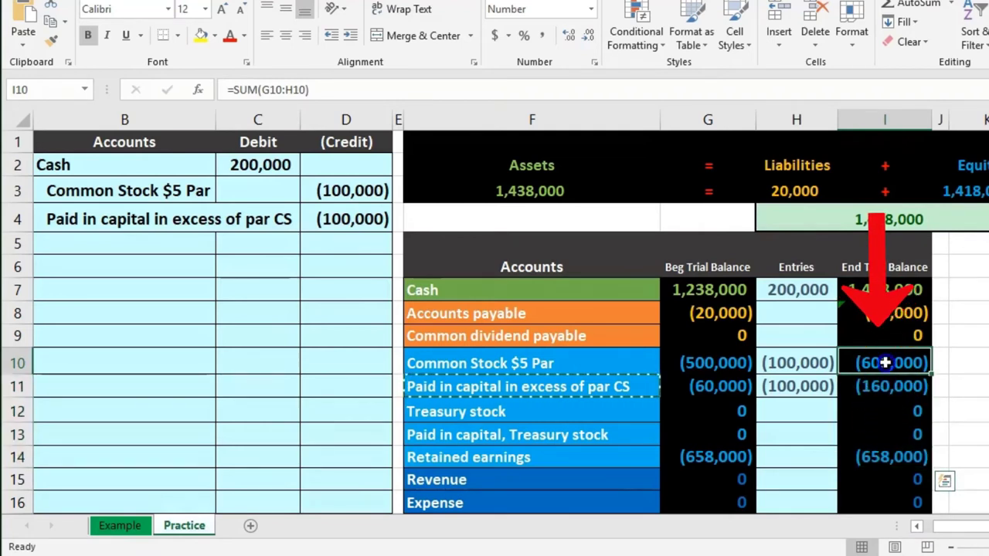
pyautogui.moveTo(885, 363); pyautogui.dragTo(887, 380)
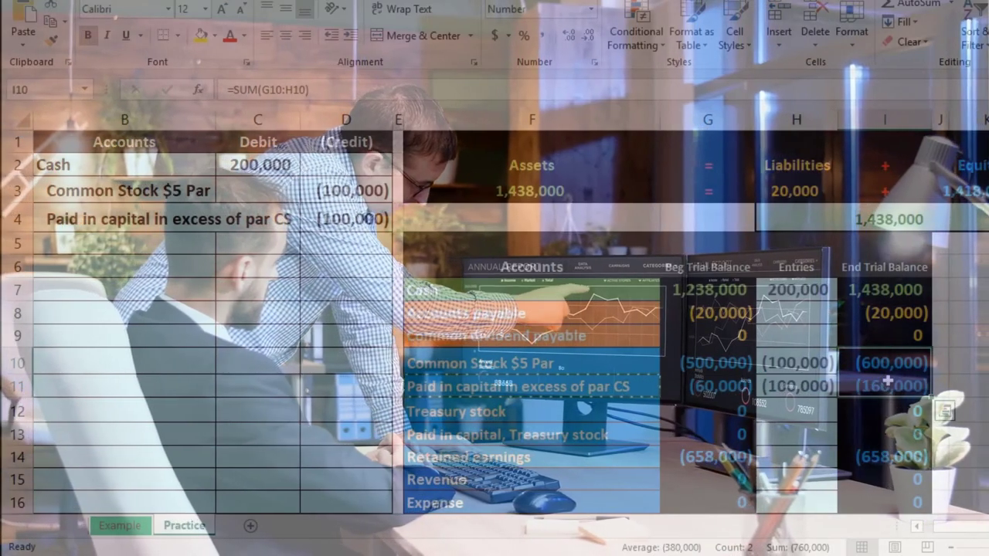
pyautogui.click(883, 456)
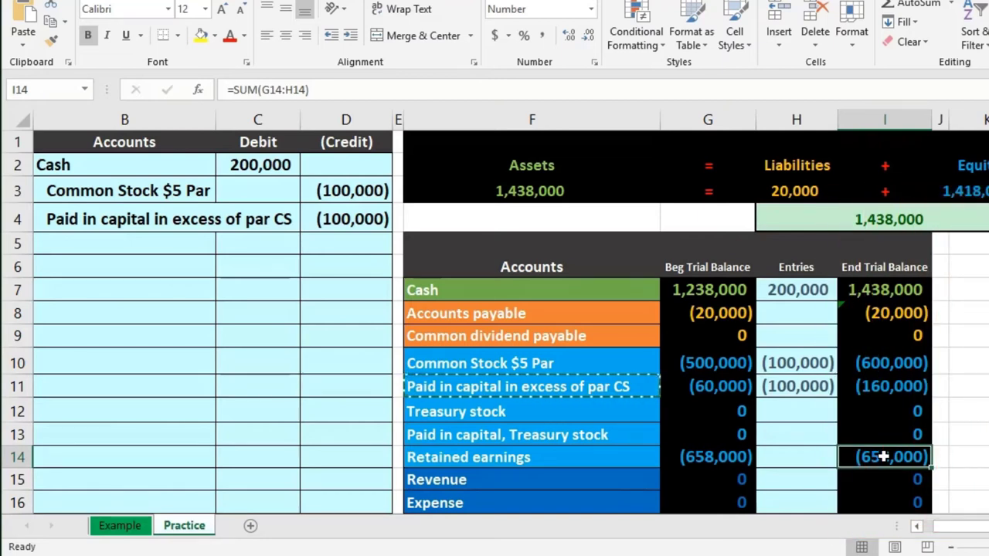
# Complete the Common Stock line in L8 of the stockholders' equity section so it reads "$5 par value".
pyautogui.press('Right')
pyautogui.press('Right')
pyautogui.press('Right')
pyautogui.press('Right')
pyautogui.press('Right')
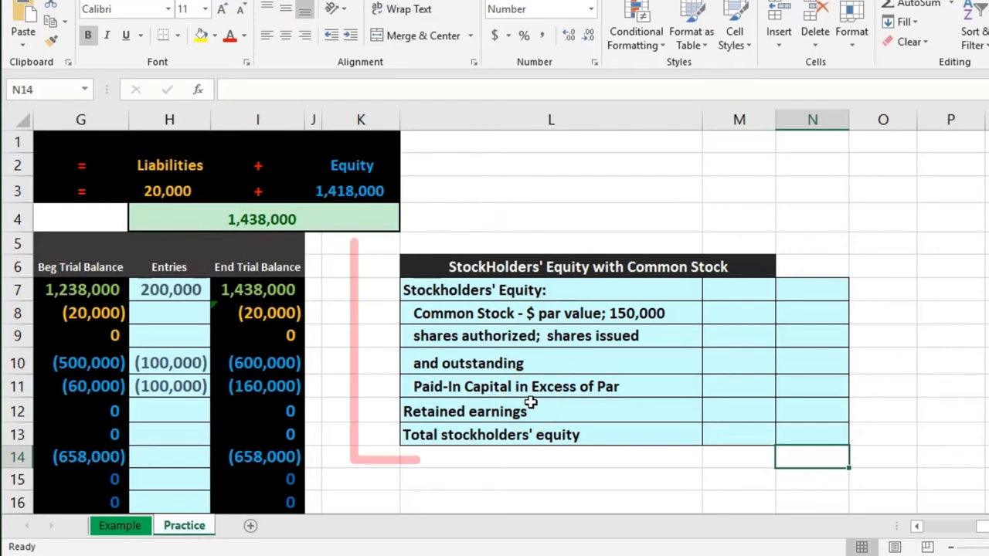
pyautogui.doubleClick(530, 320)
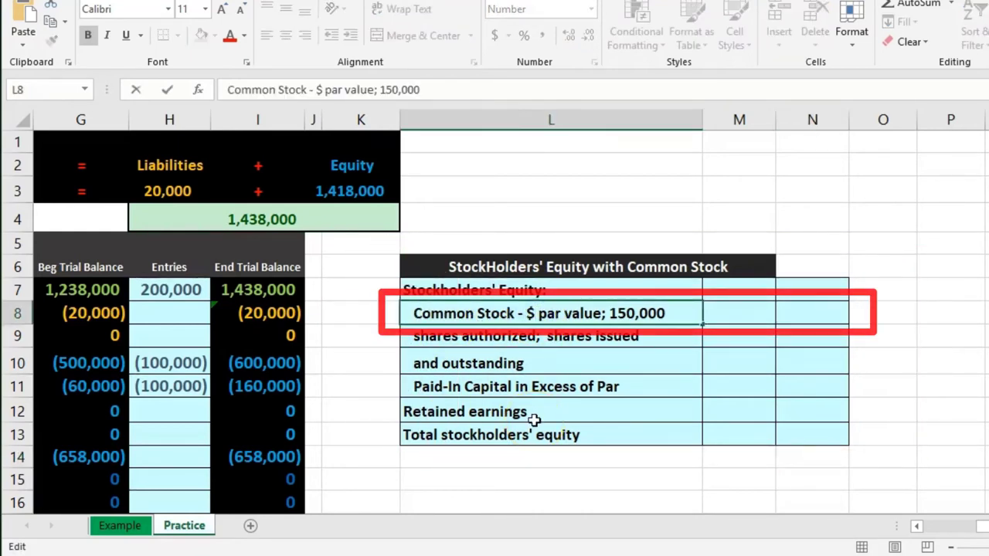
pyautogui.write('5')
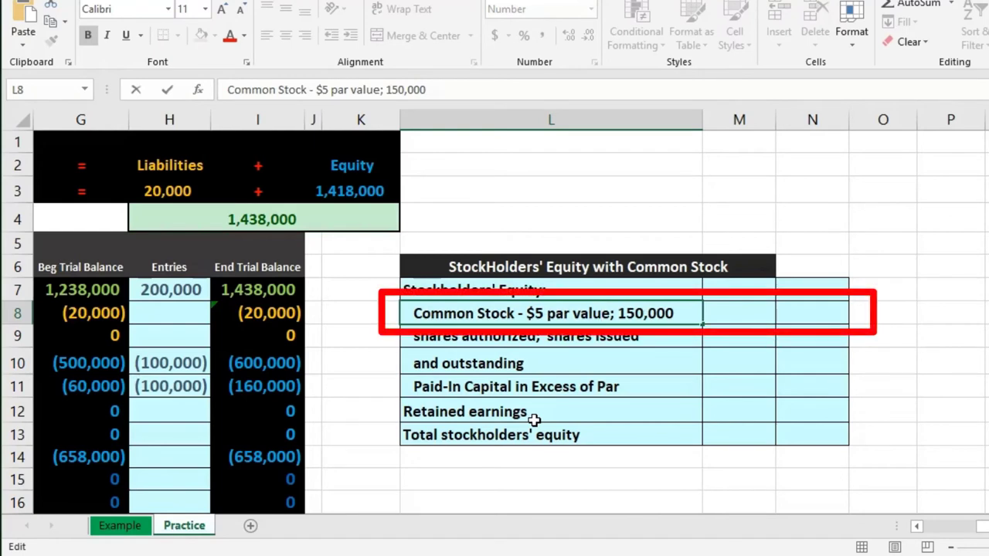
pyautogui.click(659, 311)
# In Calculator, divide the 600,000 ending common stock balance by the 5 par value to get the shares issued.
pyautogui.click(544, 340)
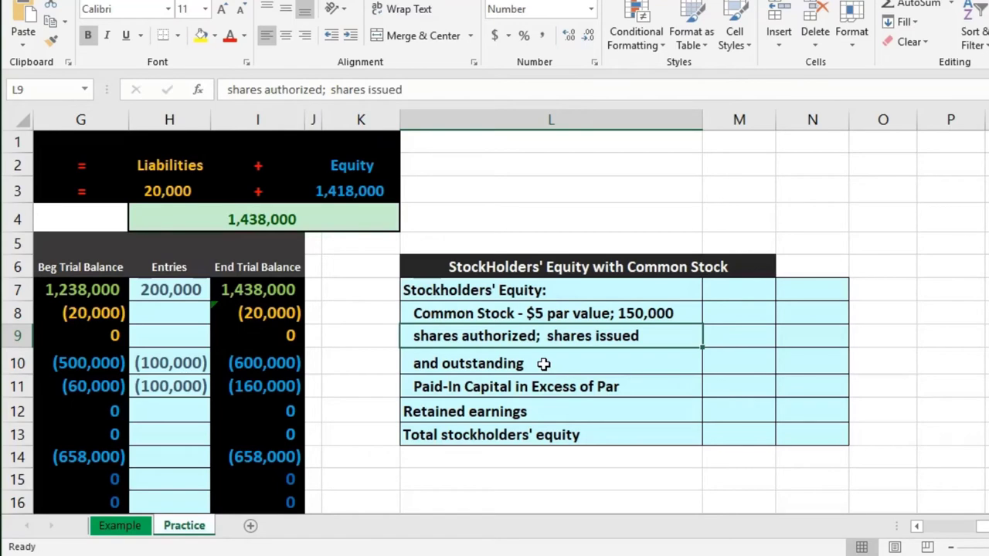
pyautogui.press('XF86Calculator')
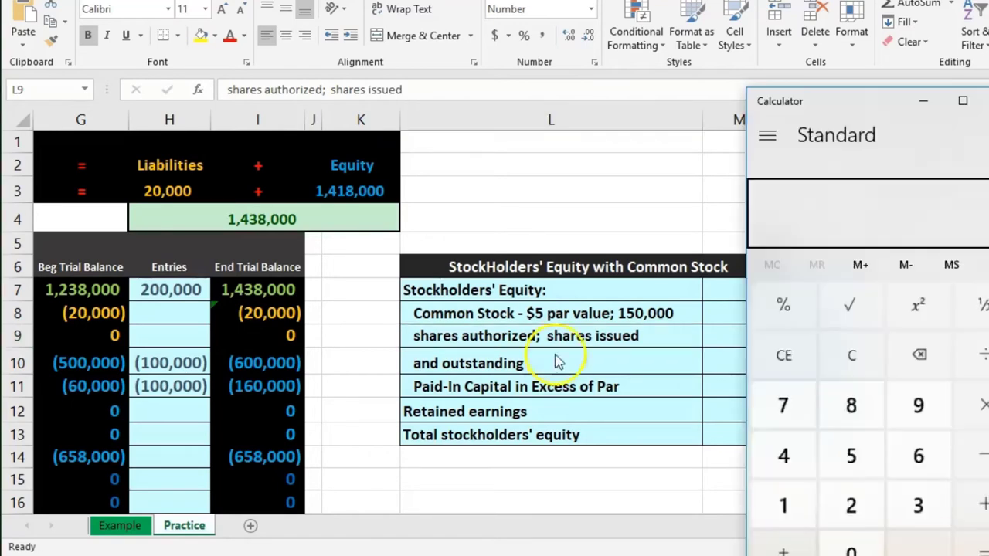
pyautogui.moveTo(843, 110); pyautogui.dragTo(492, 212)
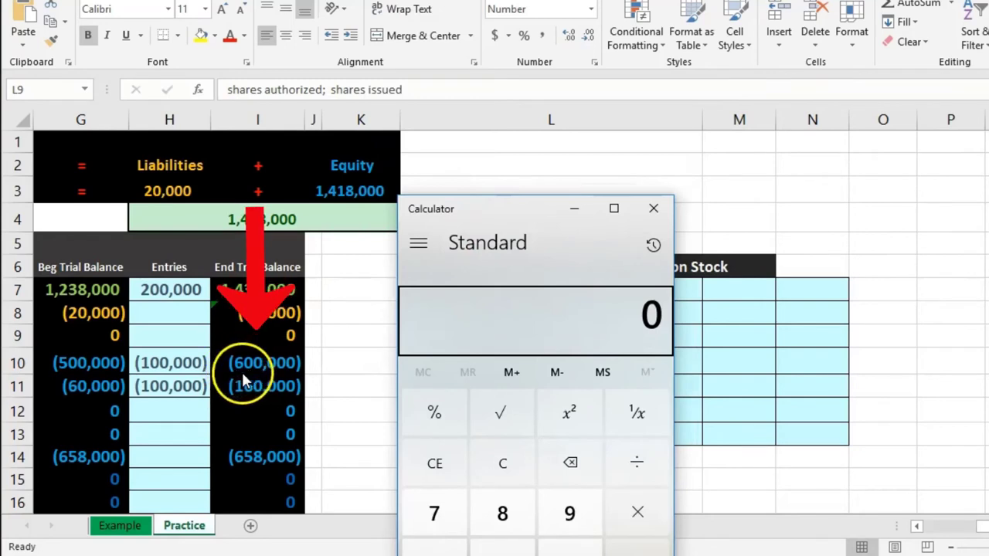
pyautogui.click(505, 463)
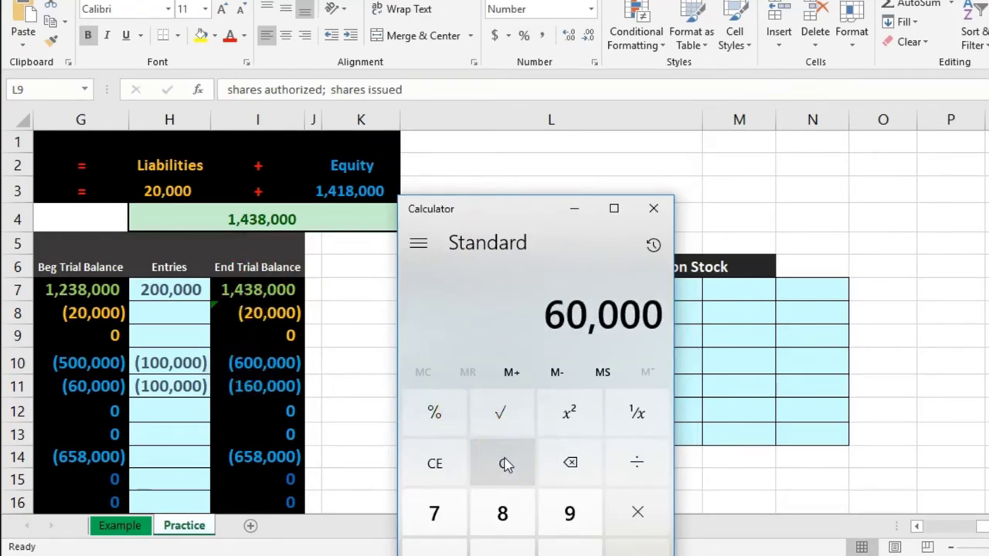
pyautogui.press('/')
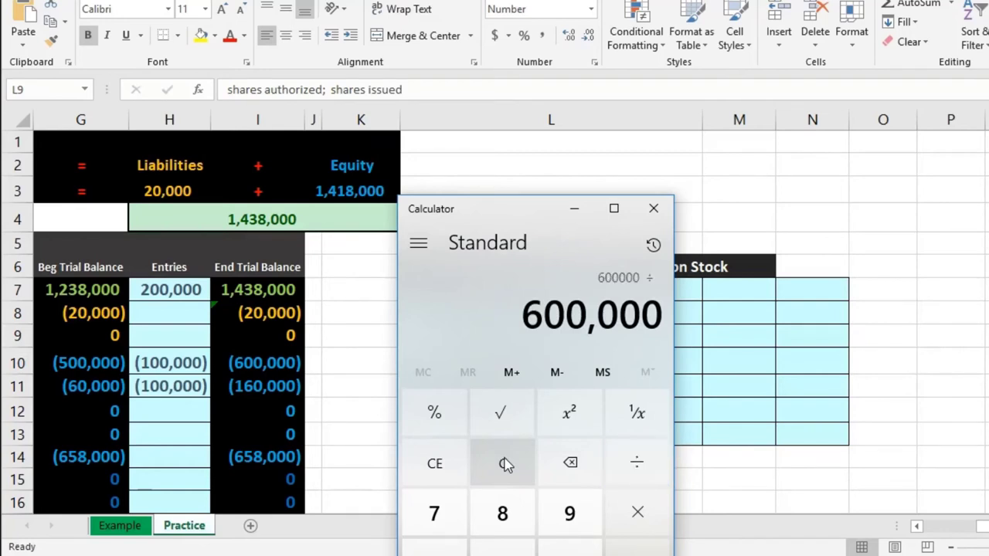
pyautogui.press('5')
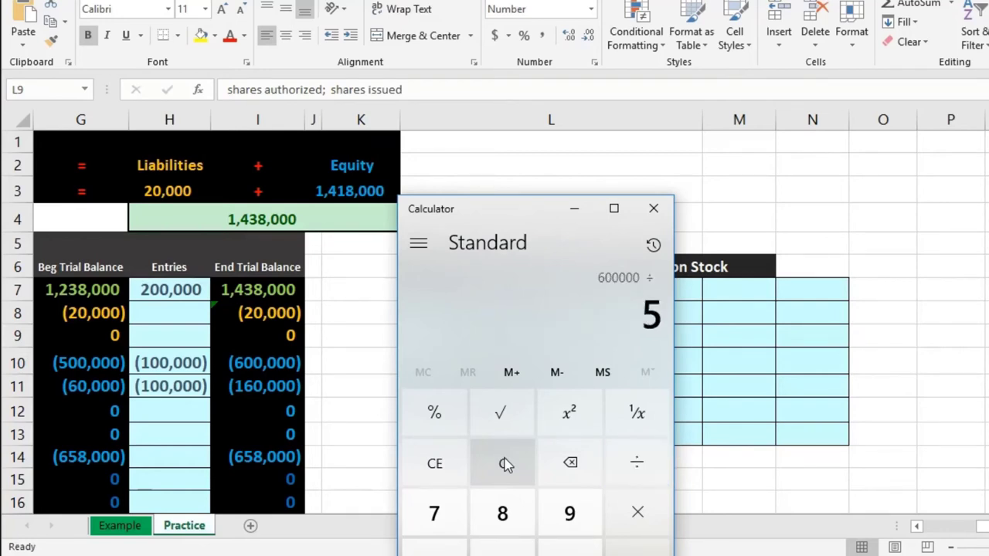
pyautogui.press('Return')
pyautogui.click(552, 376)
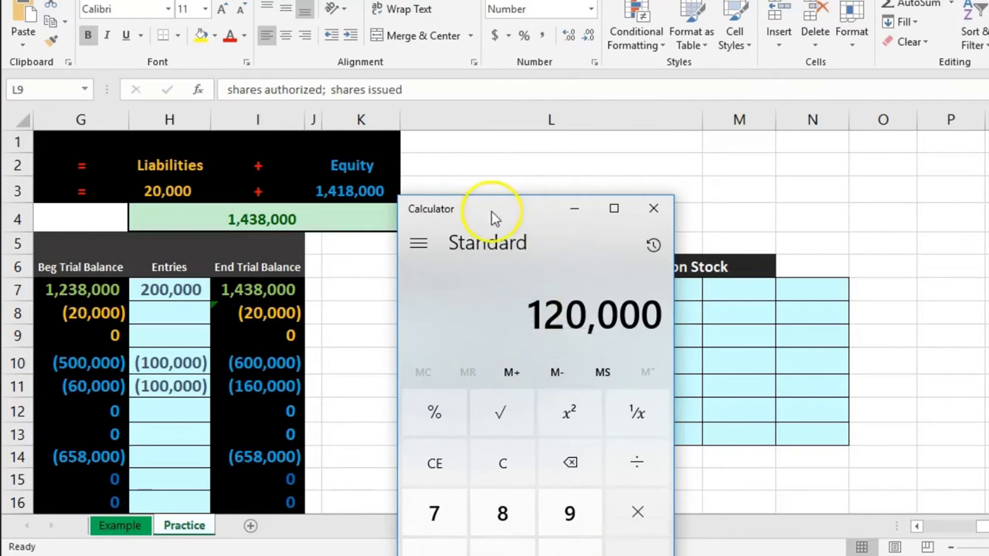
# Insert "120,000 " before "shares issued" in the shares authorized line in L9.
pyautogui.moveTo(489, 216); pyautogui.dragTo(710, 236)
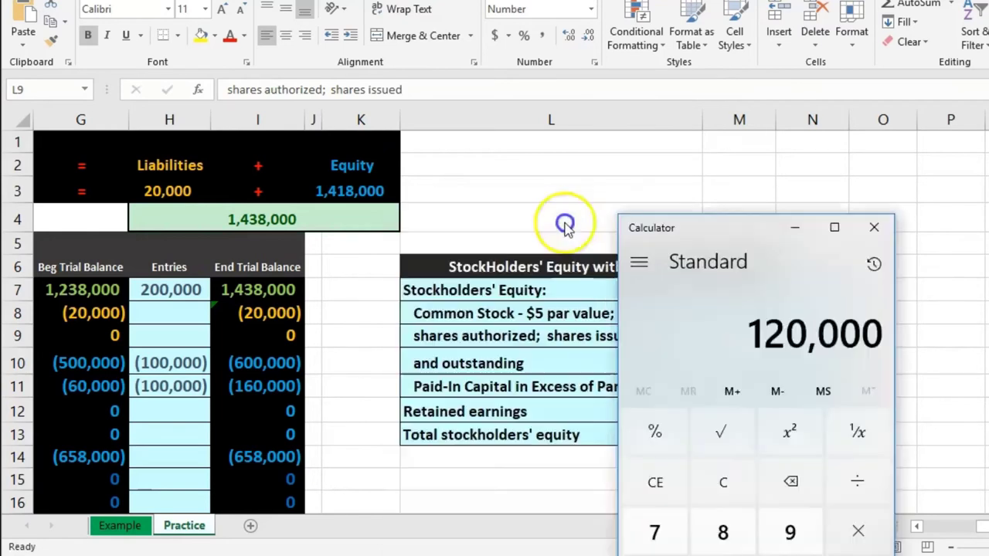
pyautogui.doubleClick(547, 338)
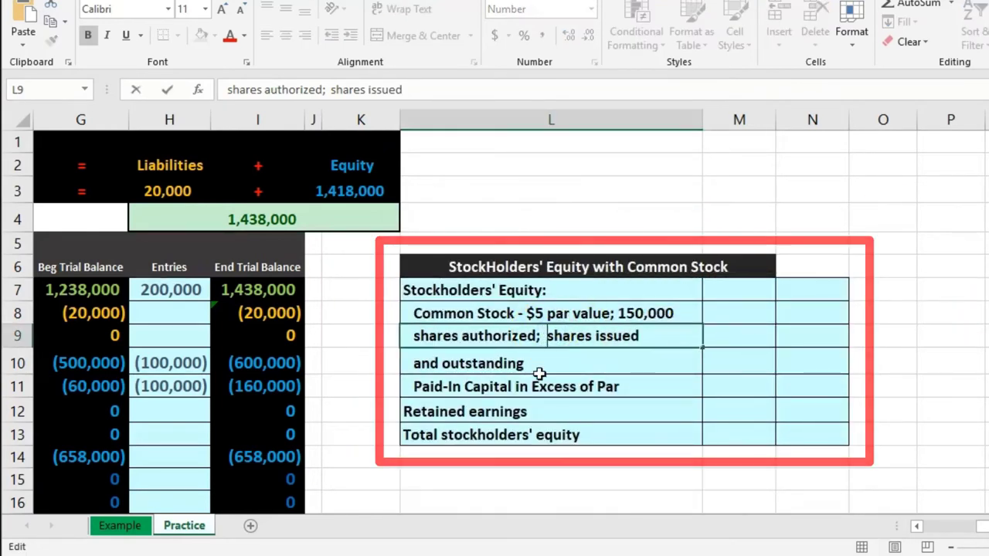
pyautogui.write('120000')
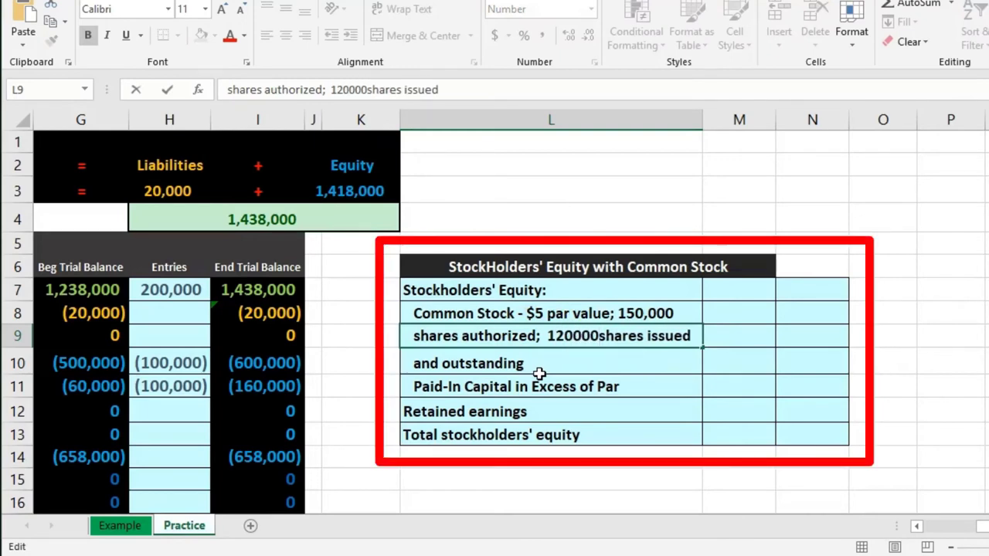
pyautogui.press('Left')
pyautogui.press('Left')
pyautogui.press('Left')
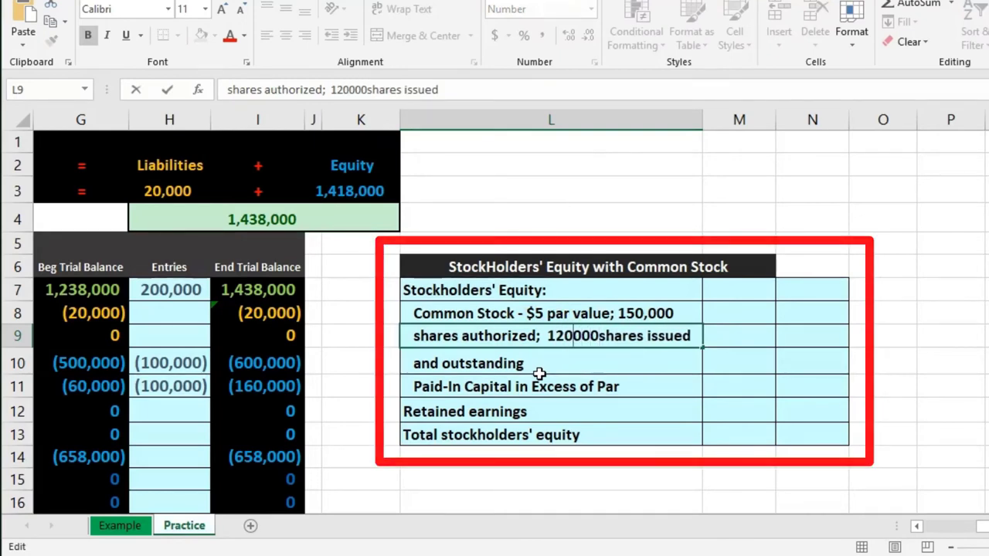
pyautogui.write(',')
pyautogui.press('Right')
pyautogui.press('Right')
pyautogui.press('Right')
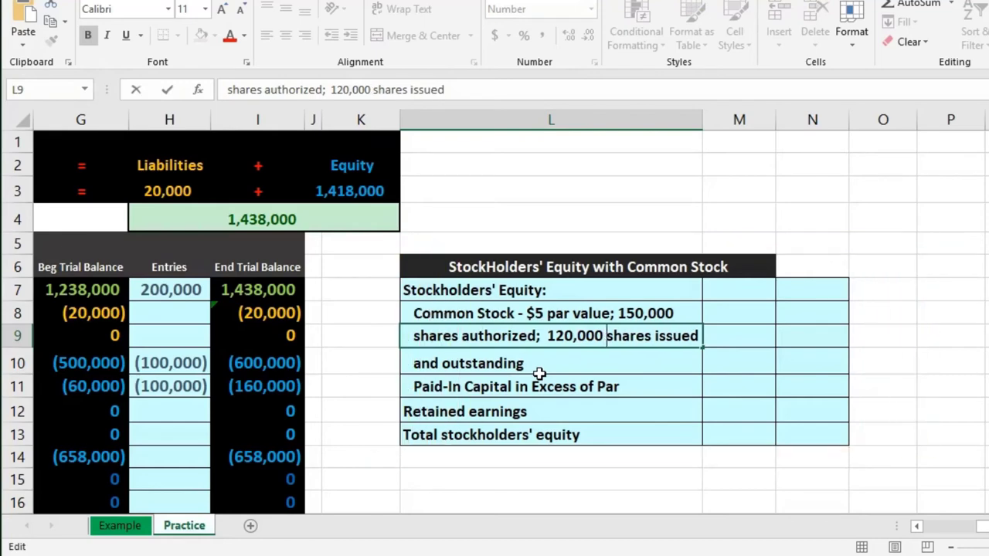
pyautogui.click(538, 373)
# Fill in the common stock amount in M10, beside "and outstanding", with -I10 from the ending trial balance.
pyautogui.click(917, 526)
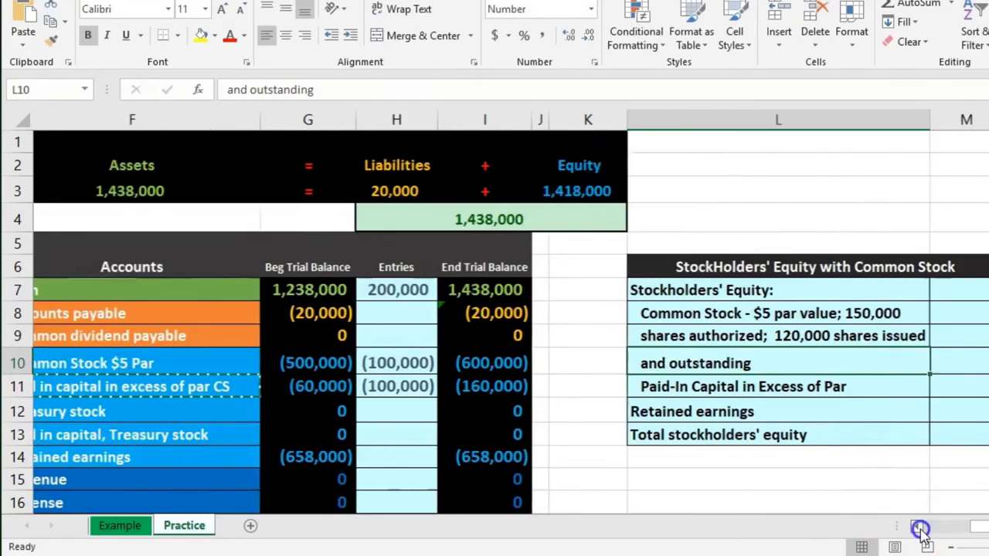
pyautogui.click(971, 357)
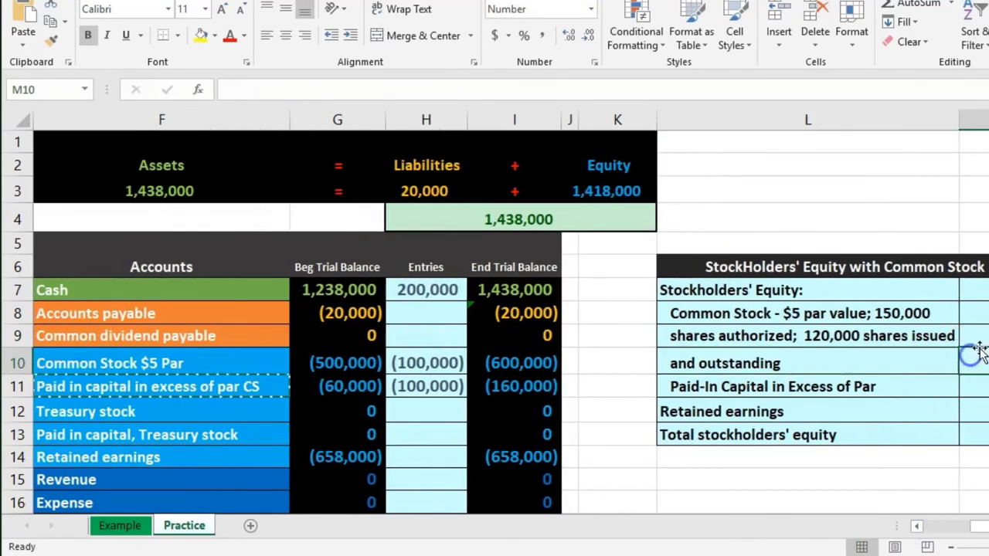
pyautogui.click(950, 546)
pyautogui.click(929, 468)
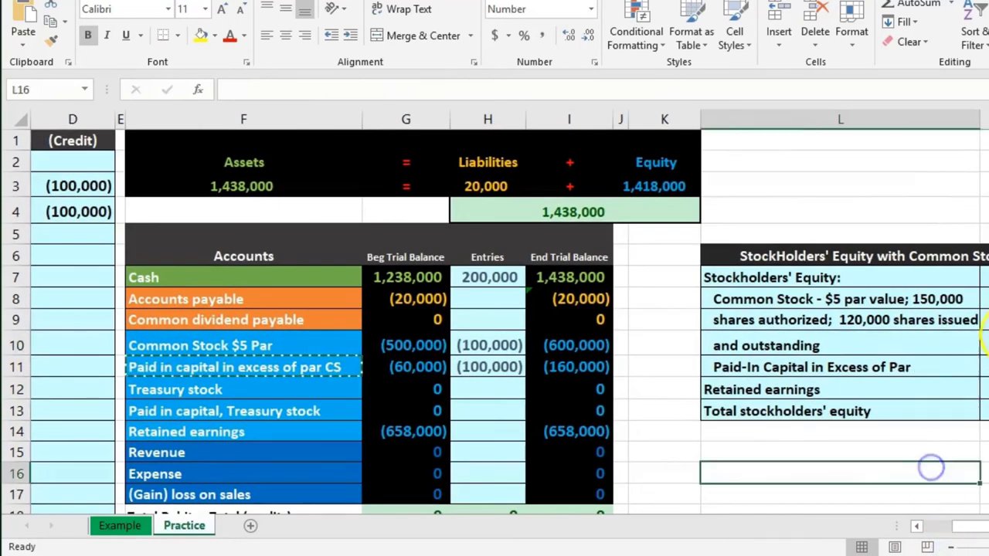
pyautogui.click(979, 320)
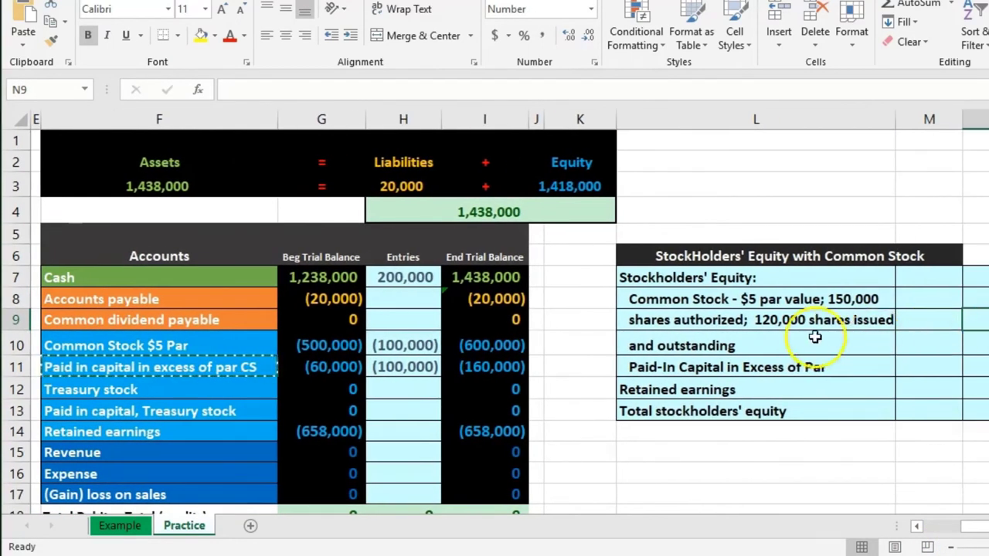
pyautogui.click(975, 352)
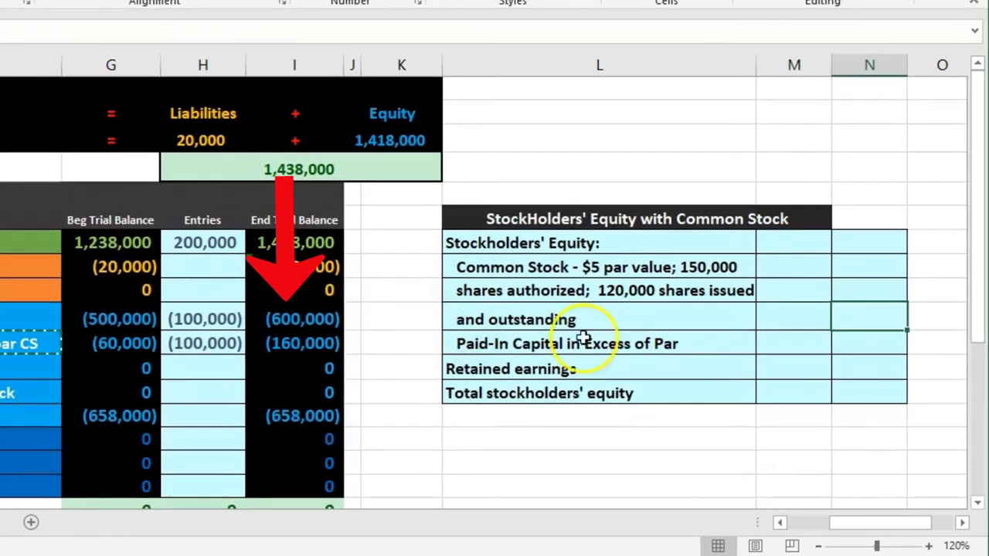
pyautogui.click(797, 311)
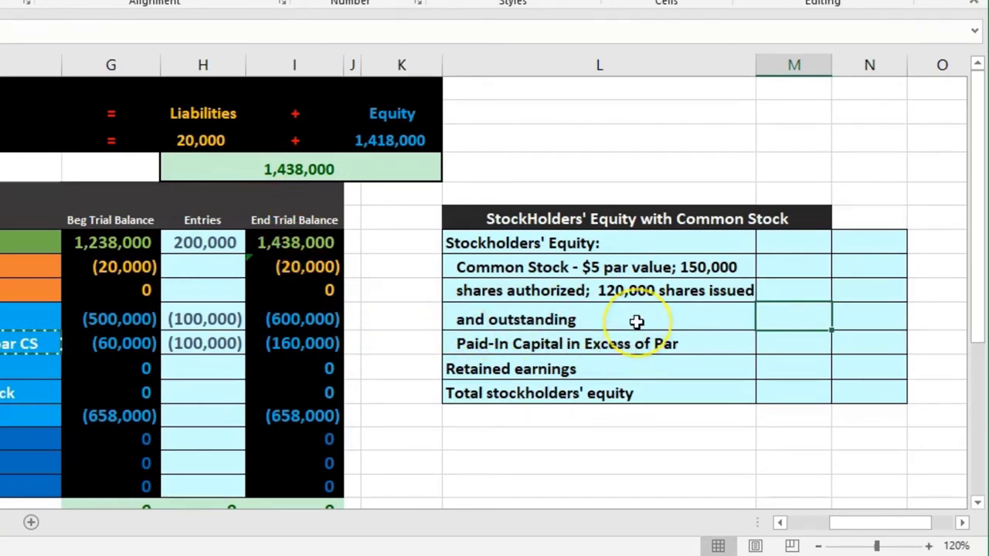
pyautogui.write('-')
pyautogui.click(323, 322)
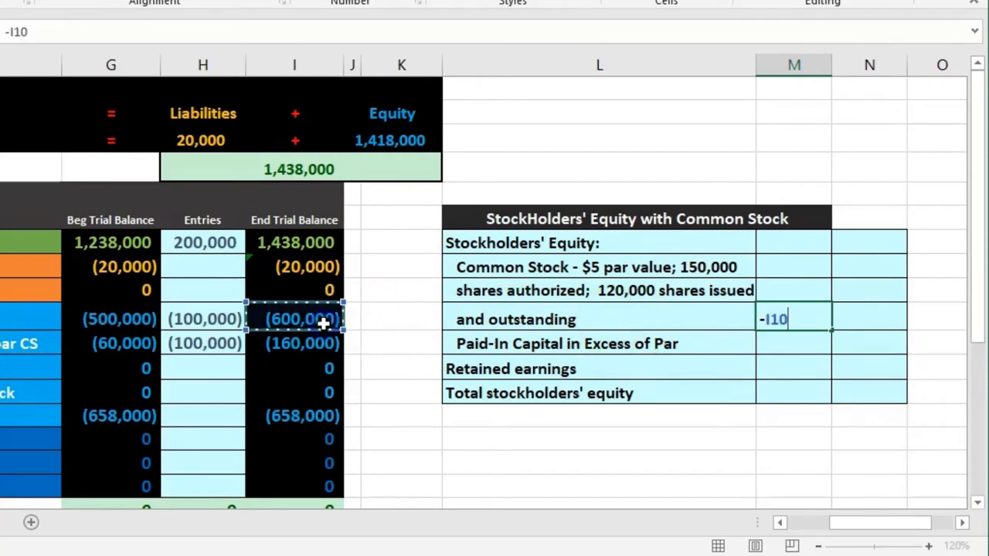
pyautogui.press('Return')
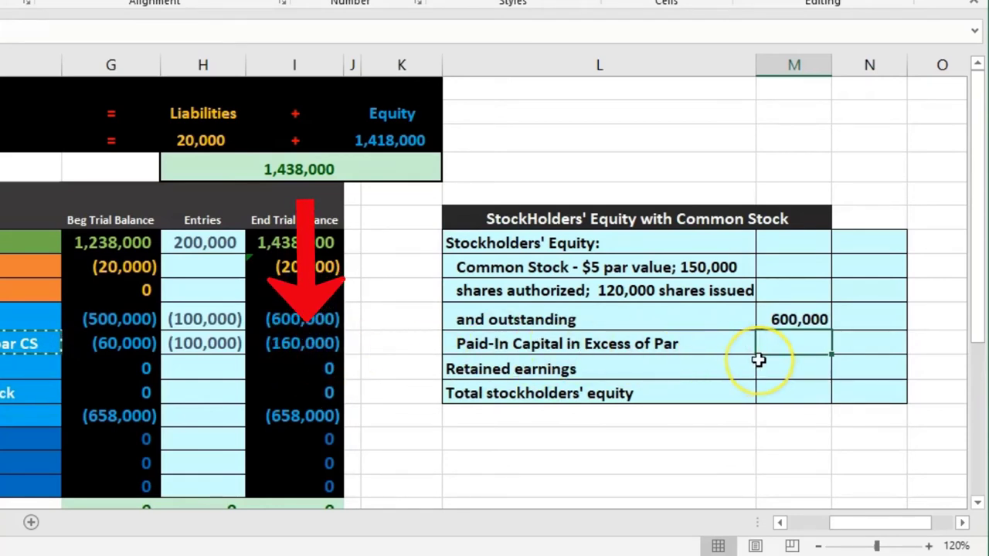
# Fill in the Paid-In Capital in Excess of Par amount in M11 with -I11.
pyautogui.write('-')
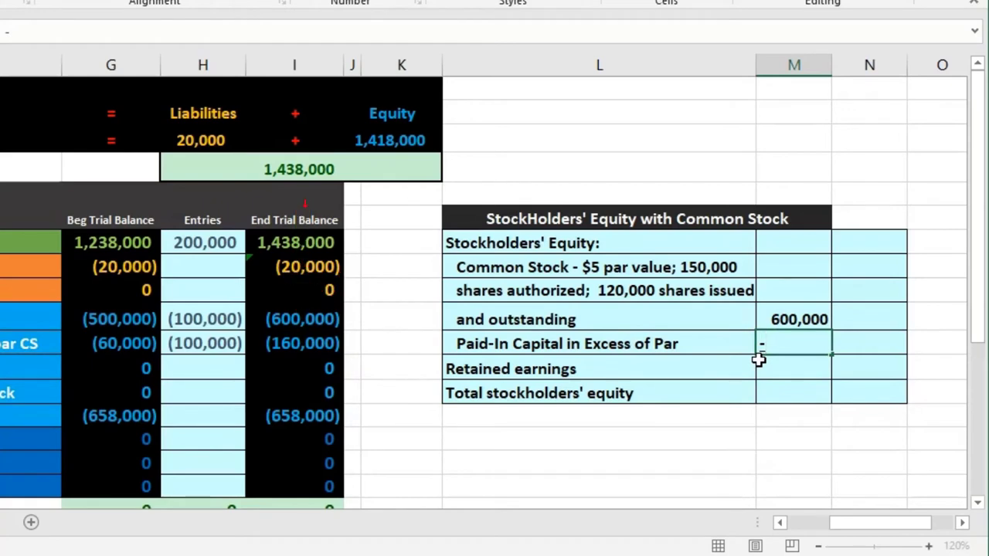
pyautogui.click(316, 349)
pyautogui.press('Return')
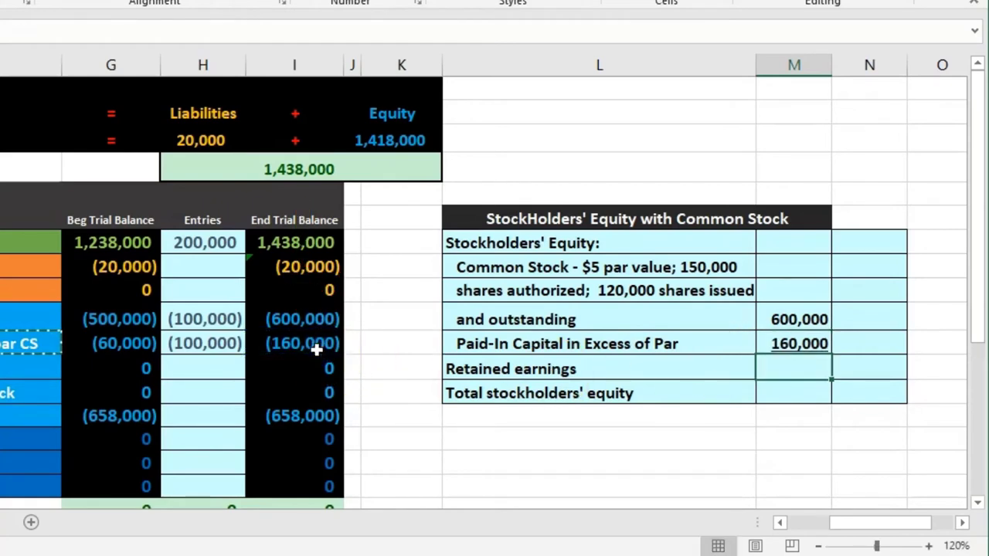
# Subtotal the common stock and paid-in capital amounts in N11 by summing M10:M11.
pyautogui.click(856, 349)
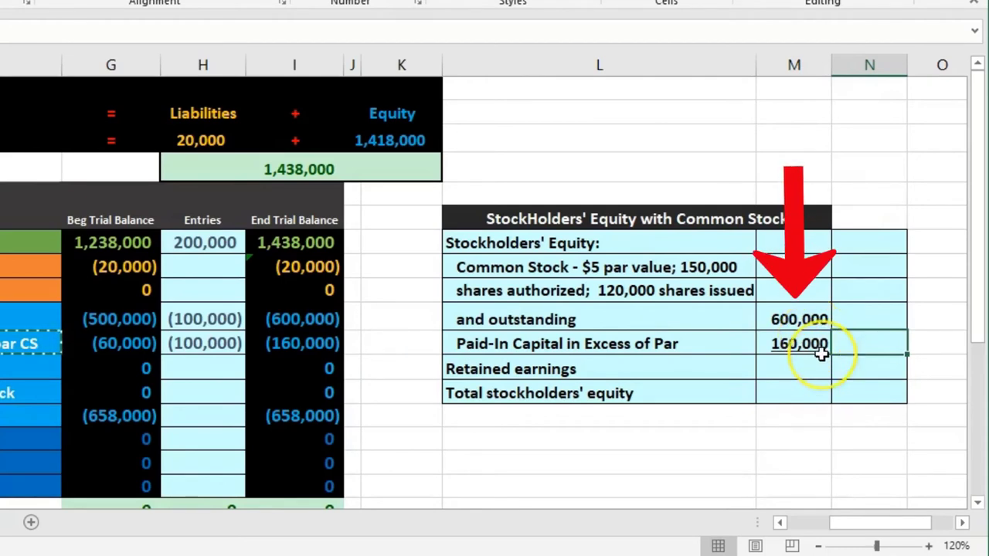
pyautogui.write('=sum')
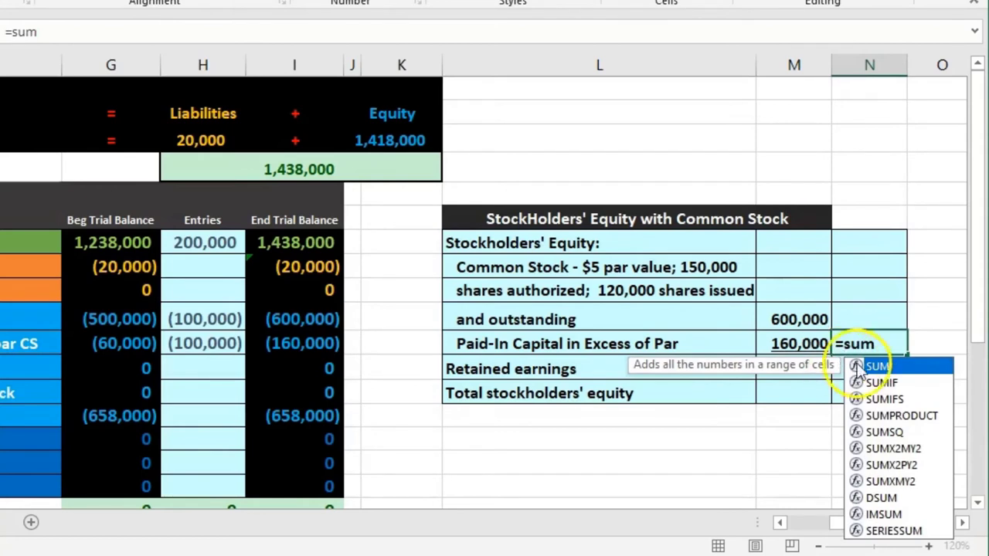
pyautogui.doubleClick(870, 368)
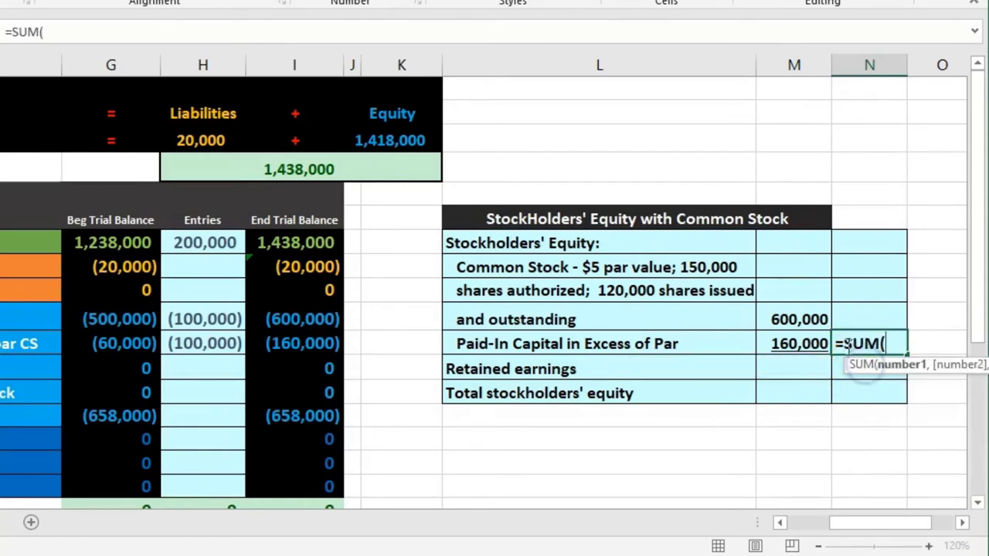
pyautogui.moveTo(809, 319); pyautogui.dragTo(811, 338)
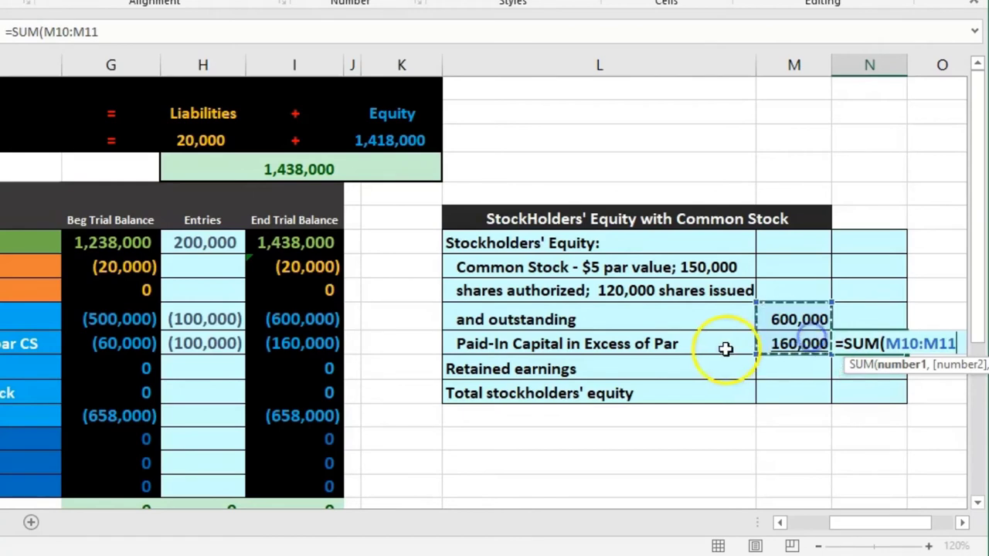
pyautogui.press('Return')
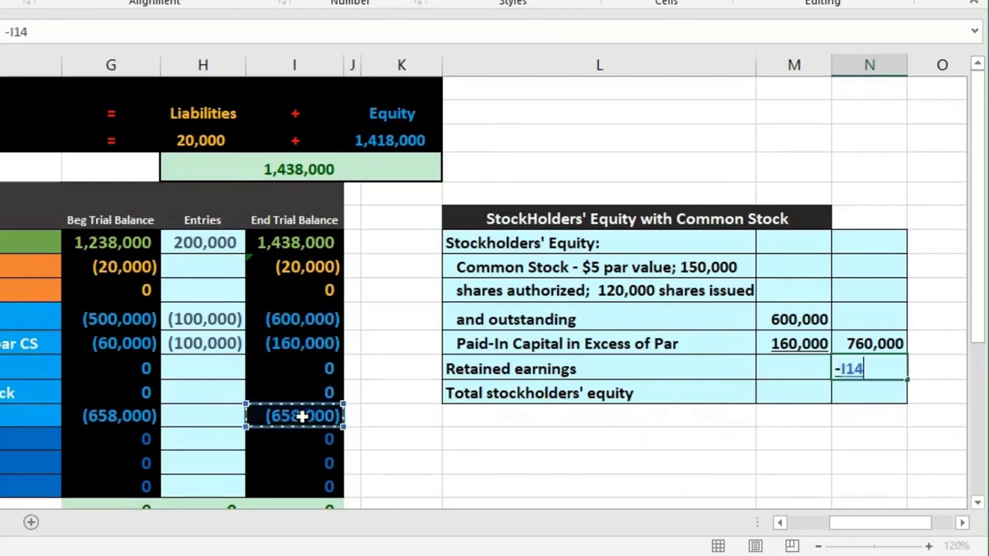
# Enter Retained earnings in N12 as -I14, and compute total stockholders' equity in N13 by summing N11:N12.
pyautogui.press('Return')
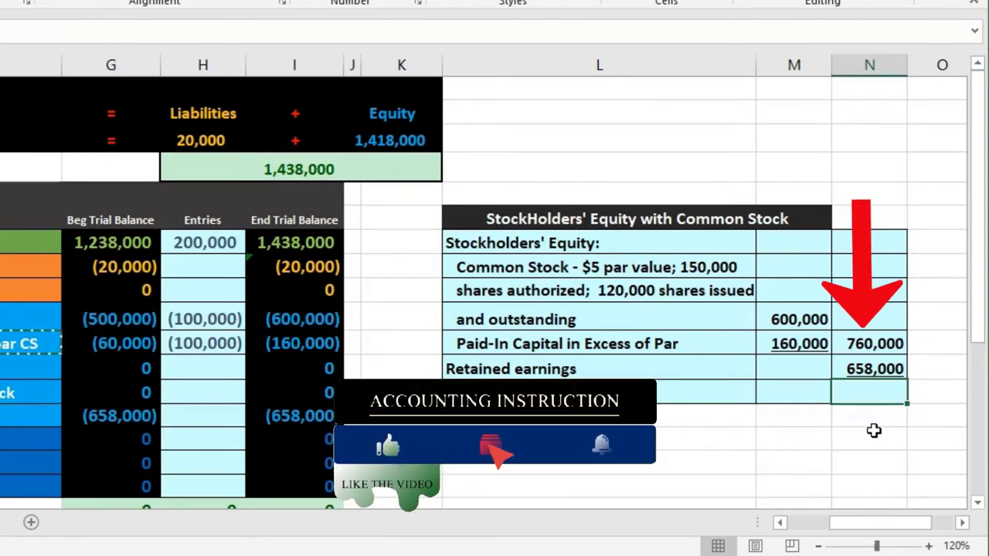
pyautogui.write('=')
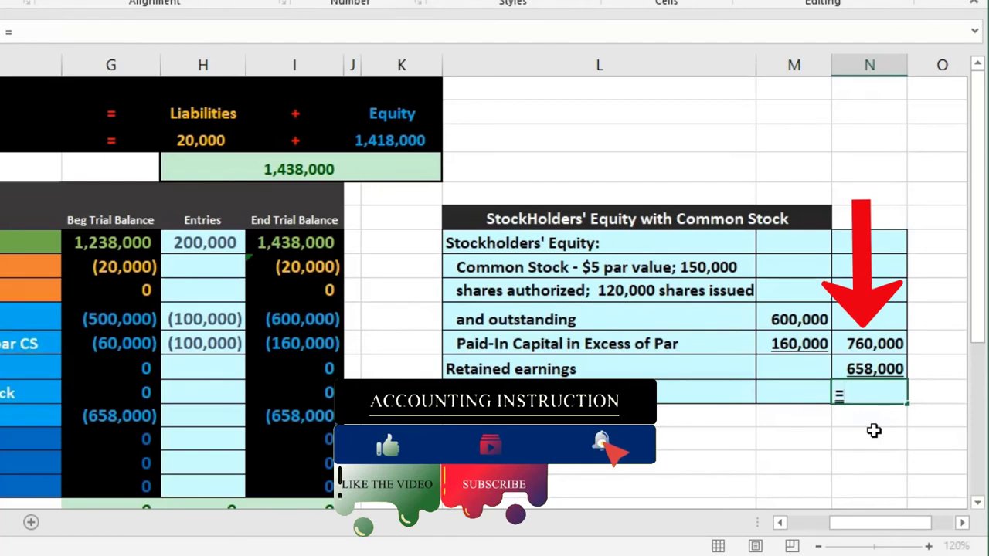
pyautogui.write('sum')
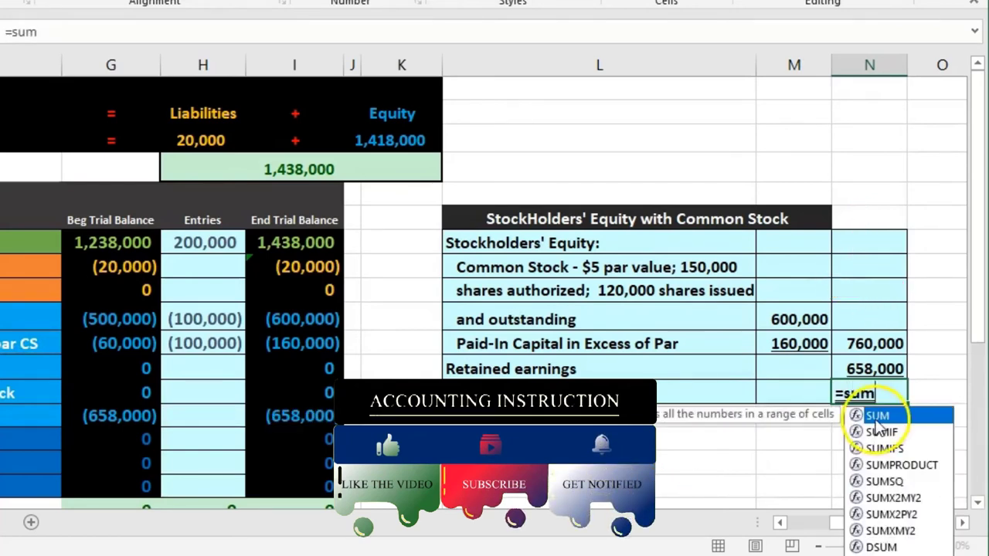
pyautogui.doubleClick(877, 417)
pyautogui.moveTo(893, 344); pyautogui.dragTo(883, 363)
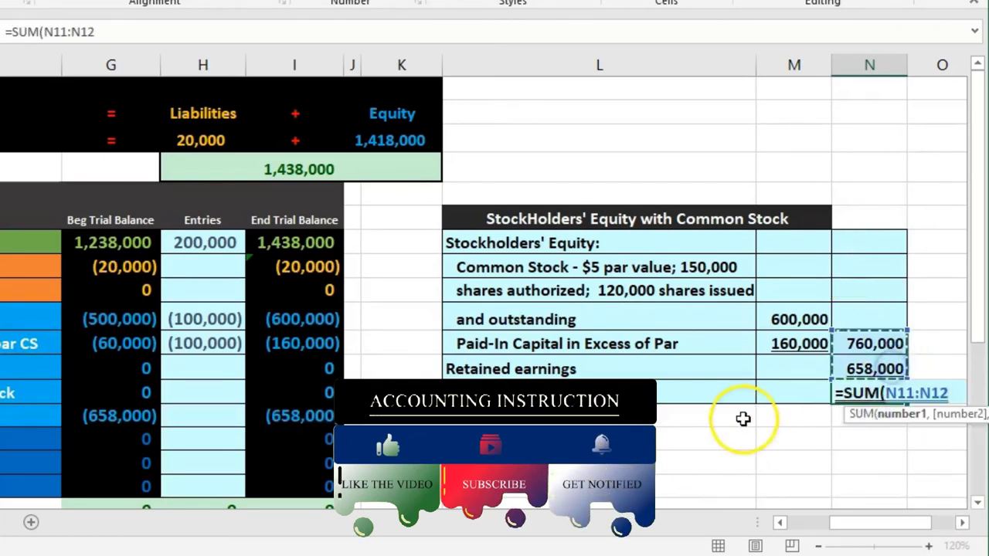
pyautogui.press('Return')
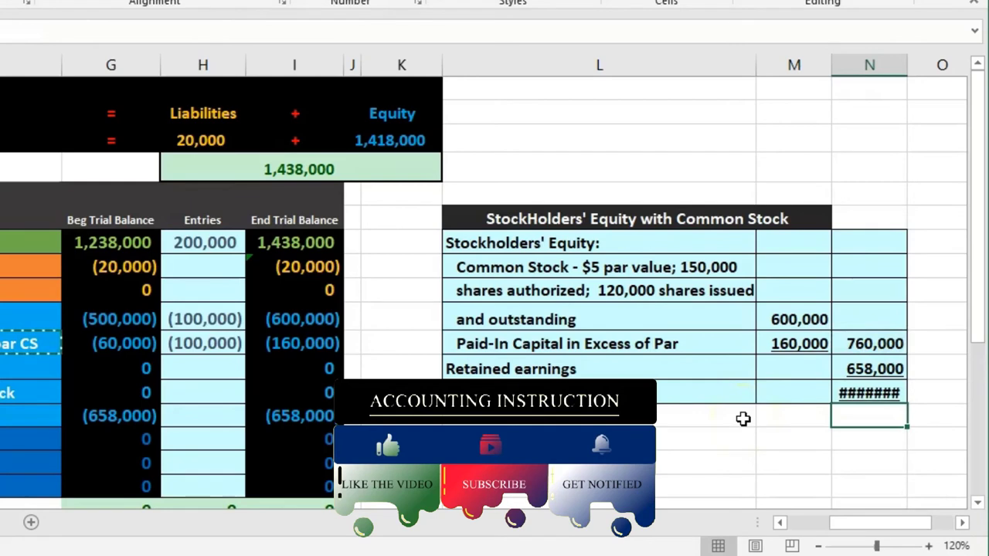
# Widen column N to fit its amounts, and check total stockholders' equity in N13 against the sum of ending balances I7:I9.
pyautogui.doubleClick(907, 65)
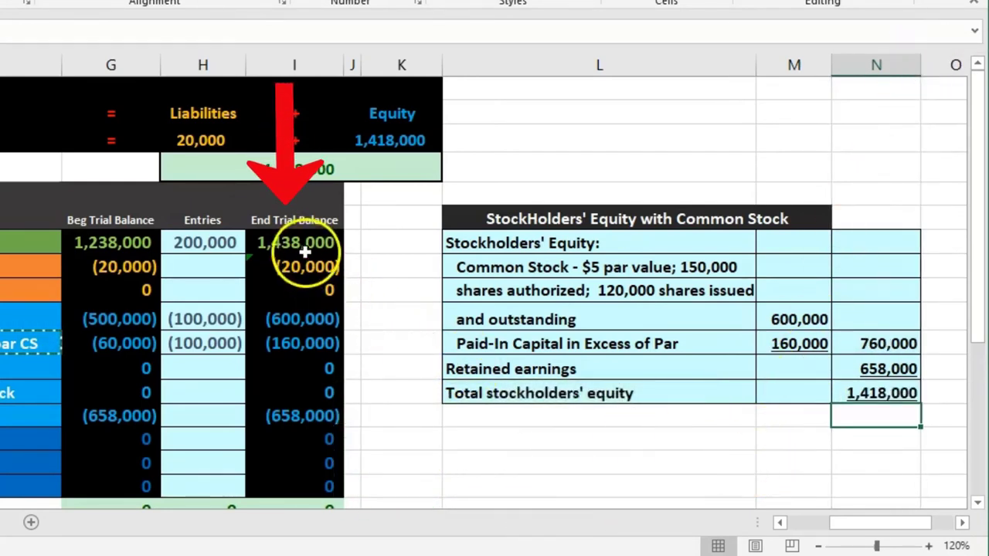
pyautogui.moveTo(292, 242); pyautogui.dragTo(299, 282)
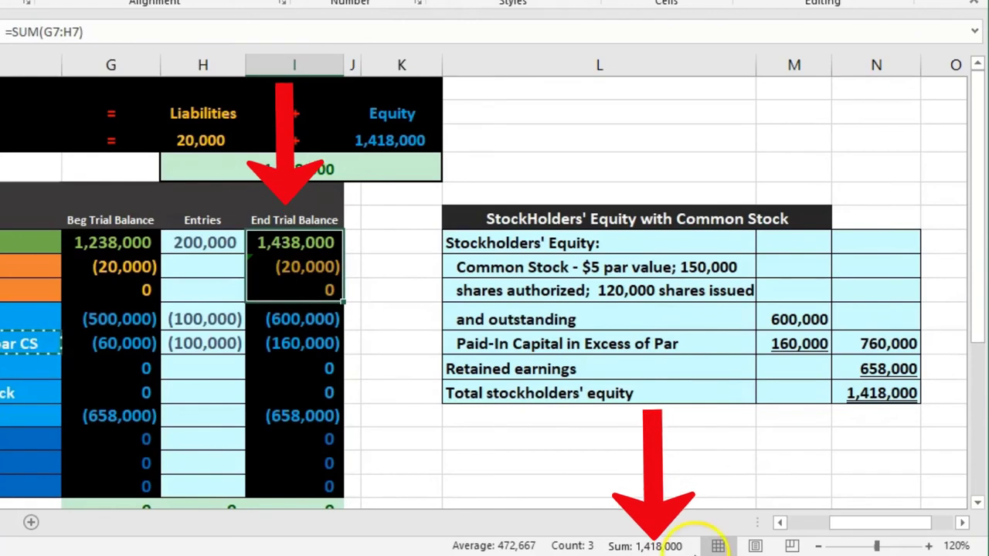
pyautogui.click(877, 398)
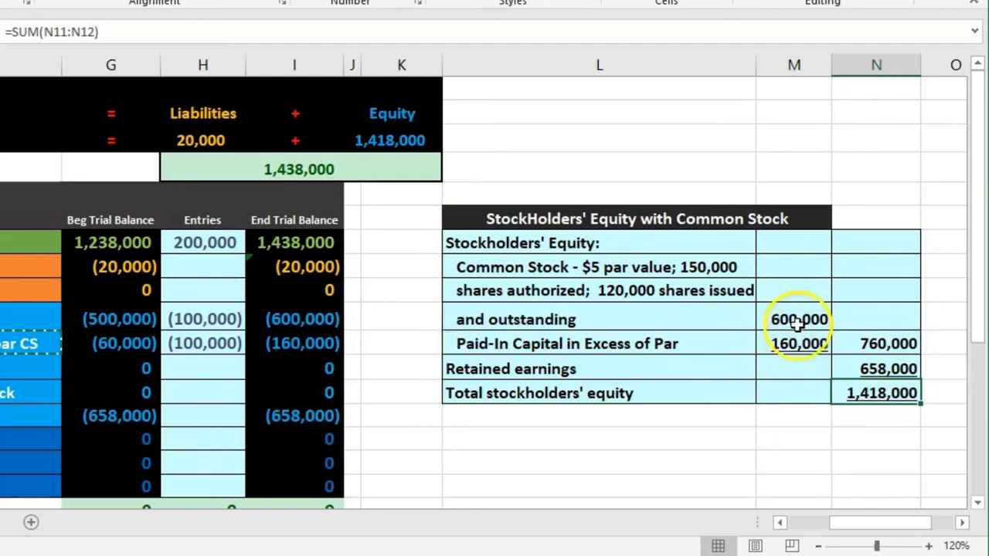
# Compare the invested capital amounts in M10:M11 with the Retained earnings line in the stockholders' equity section.
pyautogui.moveTo(797, 323); pyautogui.dragTo(796, 341)
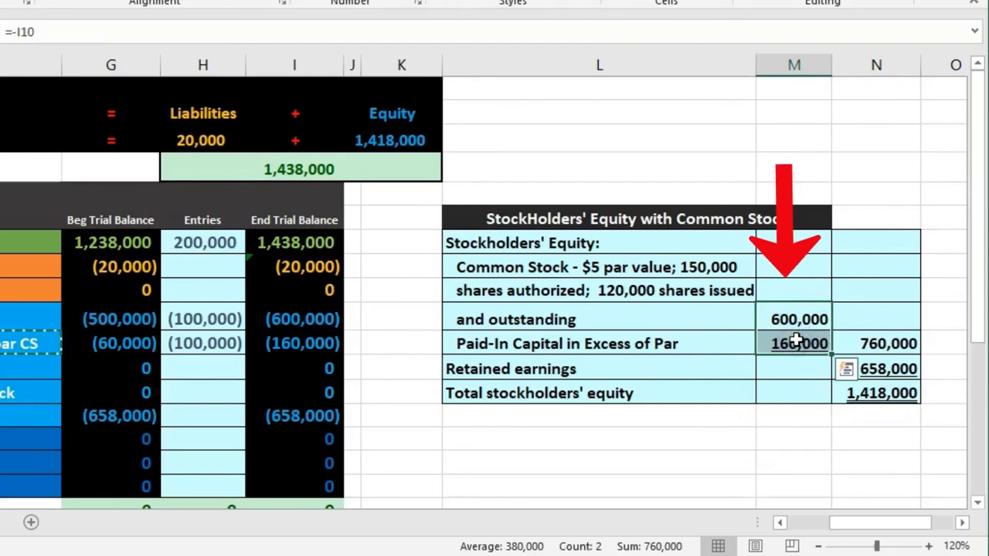
pyautogui.click(906, 374)
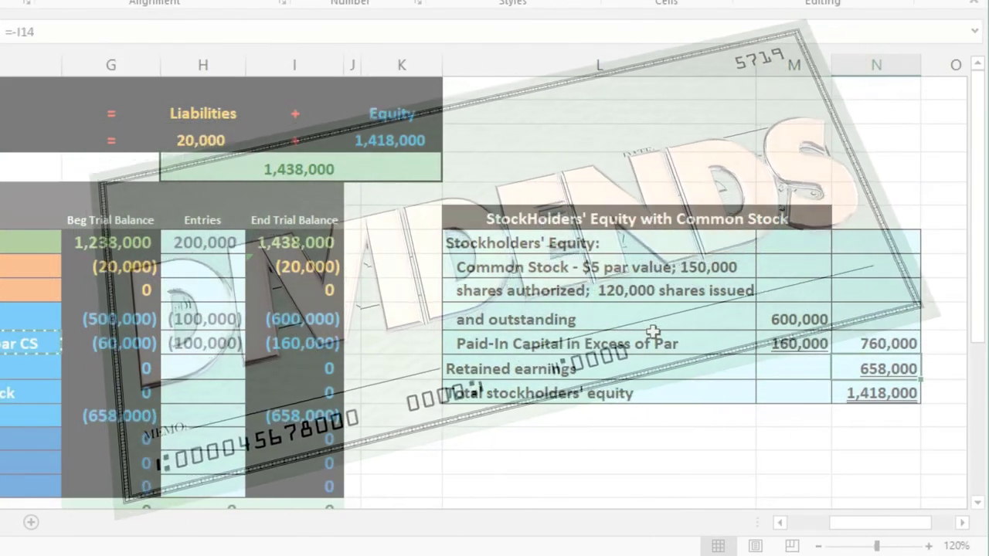
pyautogui.click(664, 368)
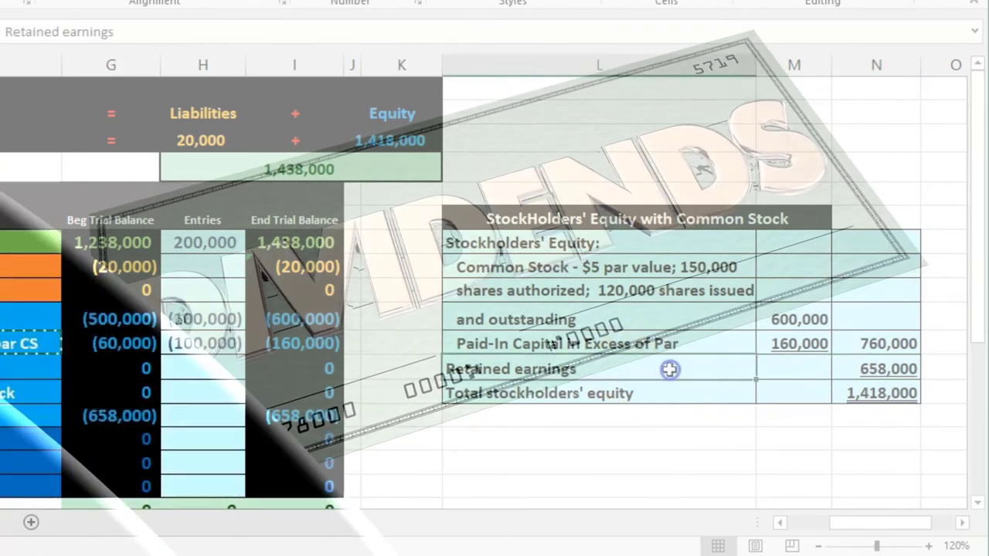
pyautogui.moveTo(807, 366); pyautogui.dragTo(853, 368)
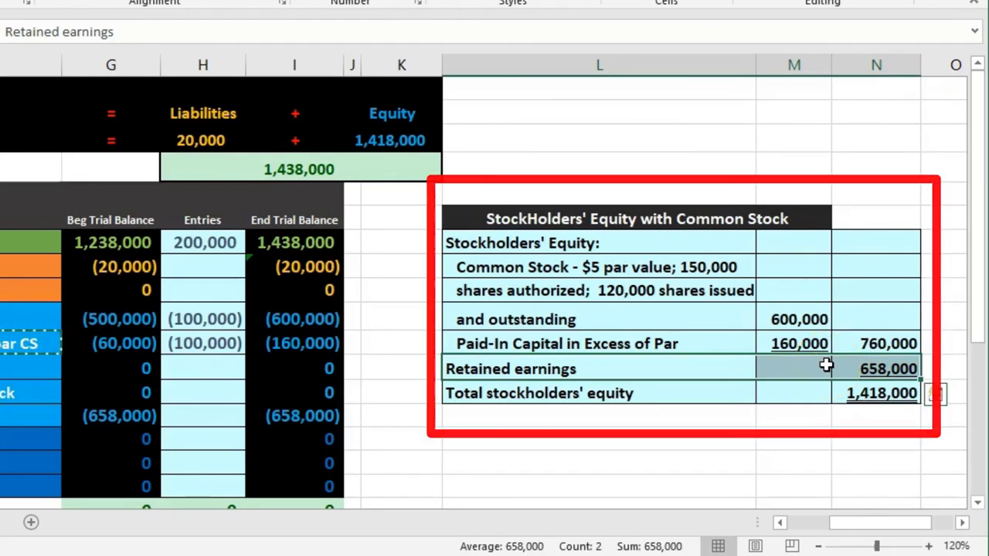
pyautogui.moveTo(806, 317); pyautogui.dragTo(808, 344)
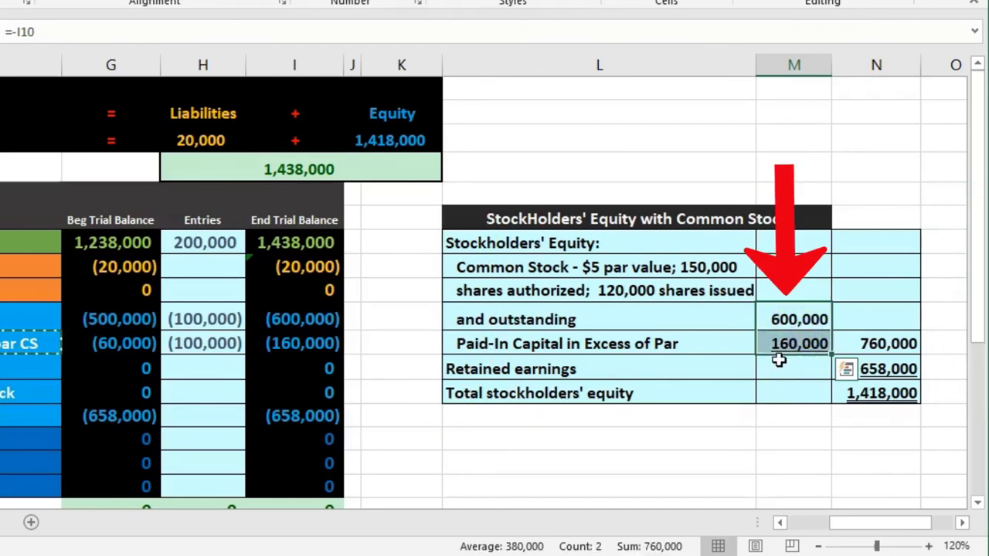
pyautogui.click(881, 370)
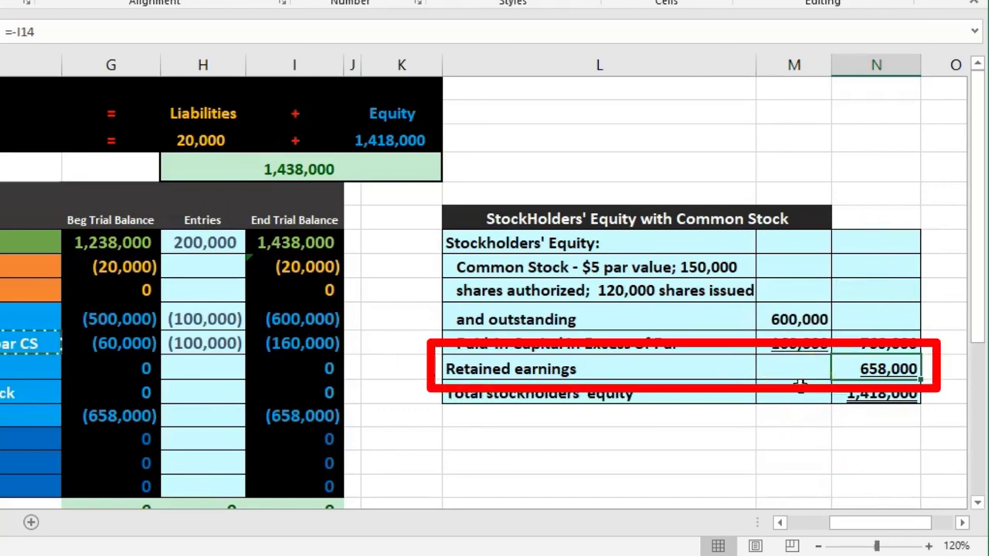
pyautogui.moveTo(789, 317); pyautogui.dragTo(788, 340)
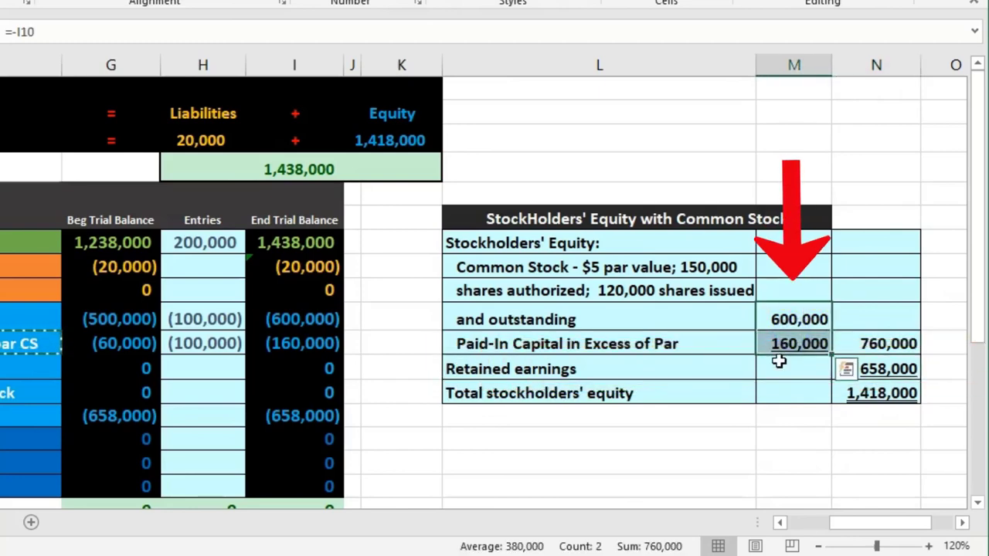